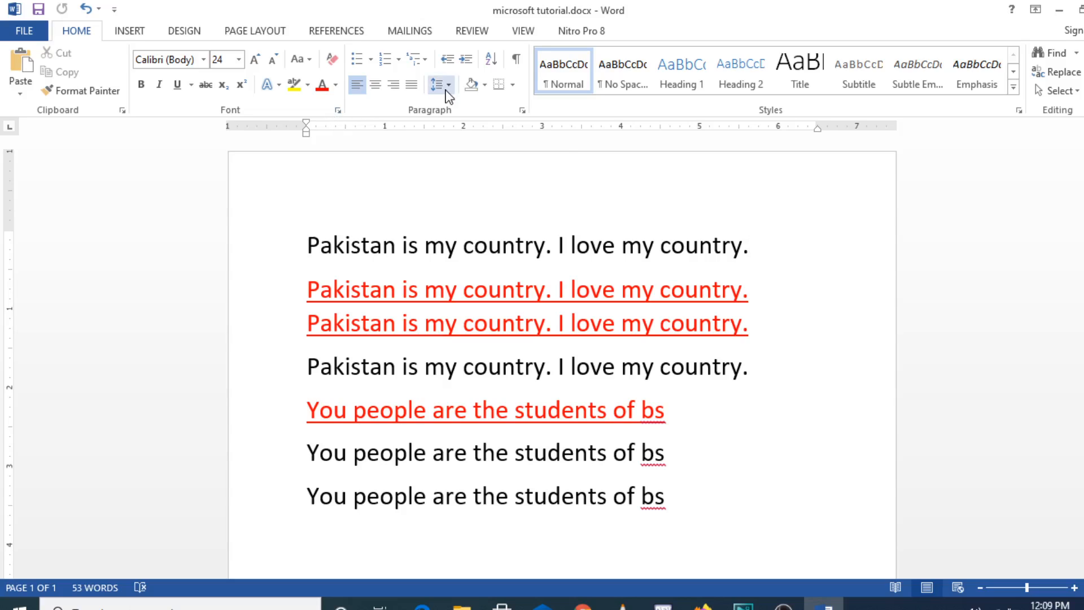
- Remove the underline from the first two "Pakistan is my country. I love my country." lines
{"action": "left_click_drag", "start_coordinate": [755, 253], "coordinate": [340, 242]}
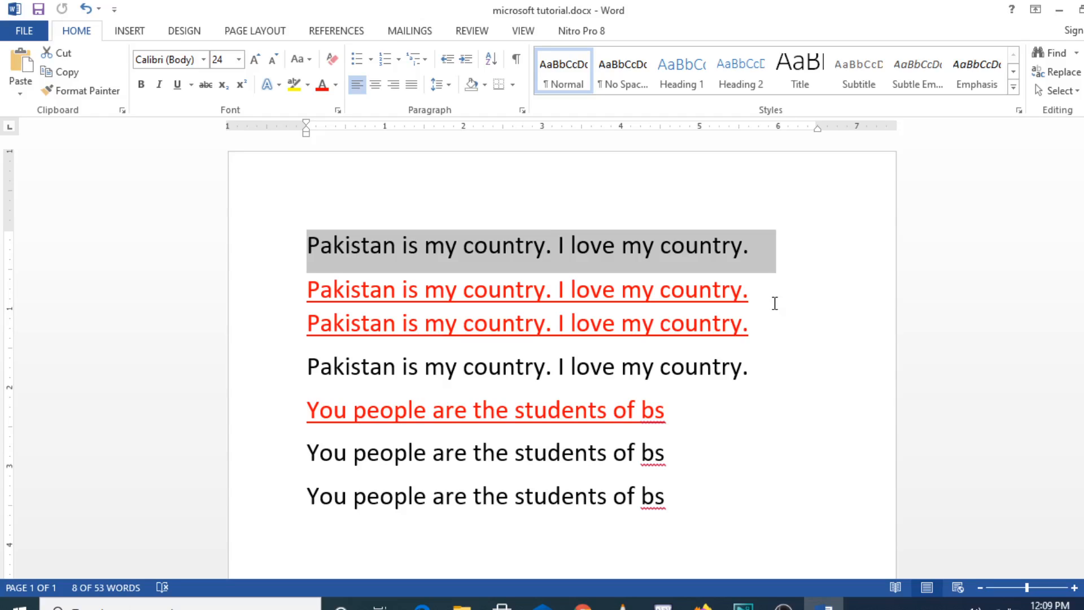
{"action": "left_click_drag", "start_coordinate": [767, 299], "coordinate": [332, 259]}
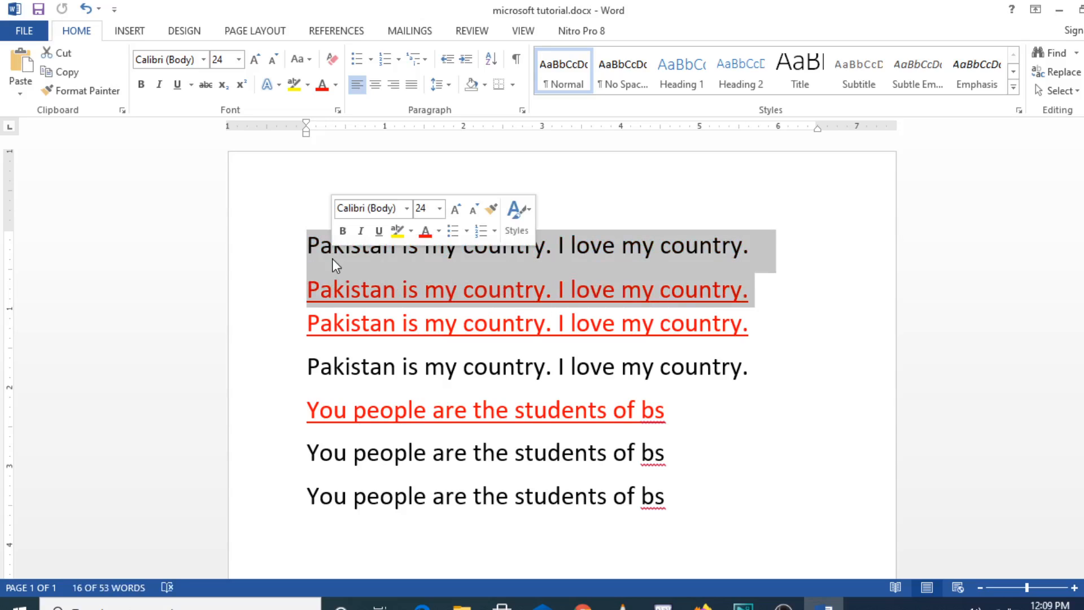
{"action": "left_click", "coordinate": [177, 88]}
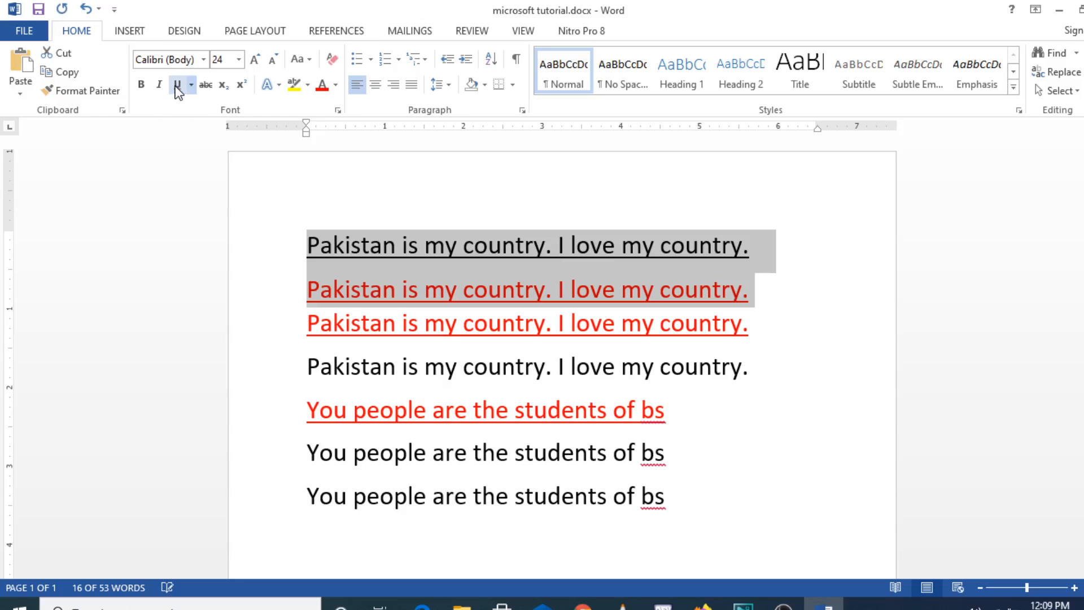
{"action": "left_click", "coordinate": [177, 87]}
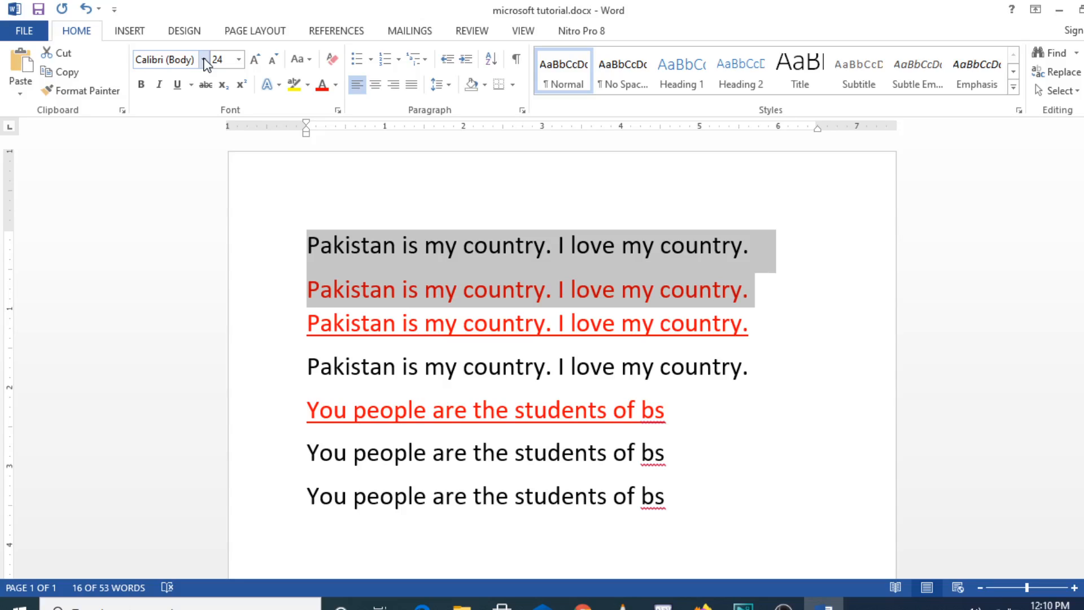
- Change the font of the first two lines to Berlin Sans FB and deselect the text
{"action": "left_click", "coordinate": [204, 59]}
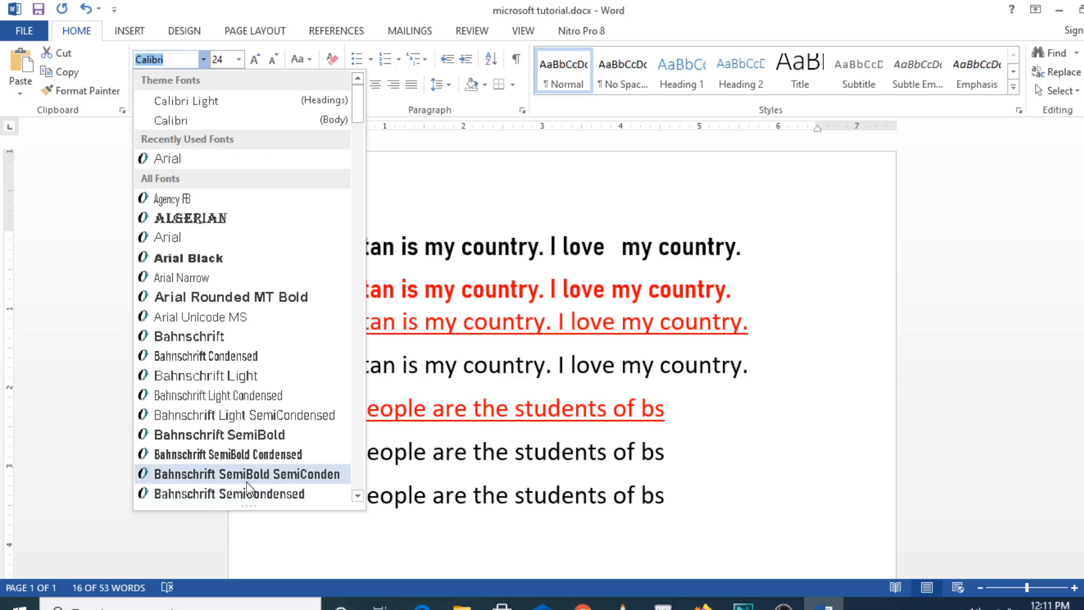
{"action": "left_click", "coordinate": [358, 497]}
{"action": "left_click", "coordinate": [358, 496]}
{"action": "left_click", "coordinate": [357, 497]}
{"action": "left_click", "coordinate": [358, 497]}
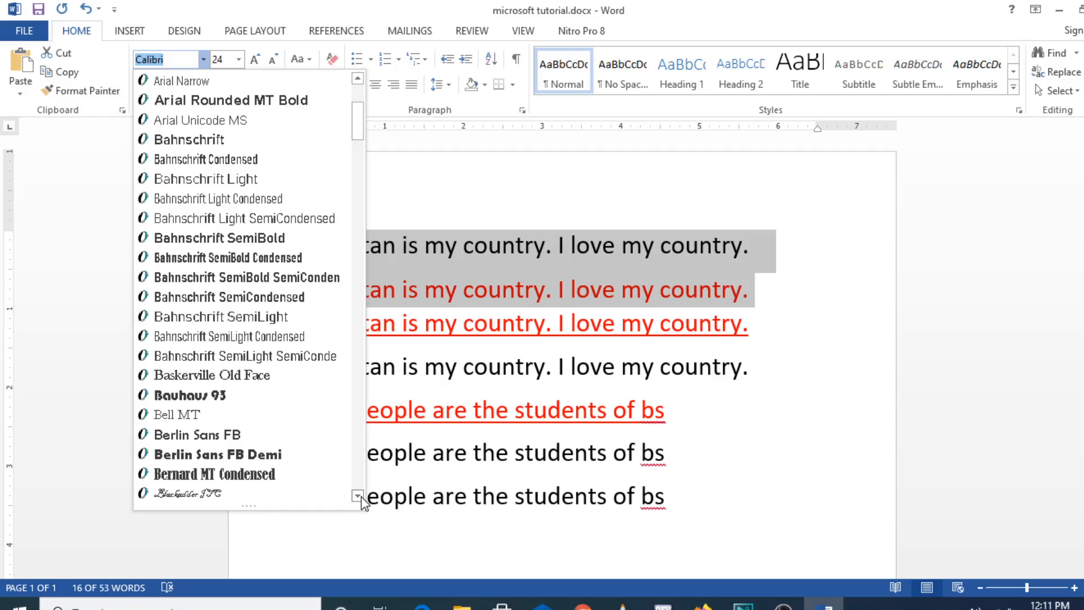
{"action": "left_click", "coordinate": [357, 496]}
{"action": "left_click", "coordinate": [357, 496]}
{"action": "left_click", "coordinate": [358, 496]}
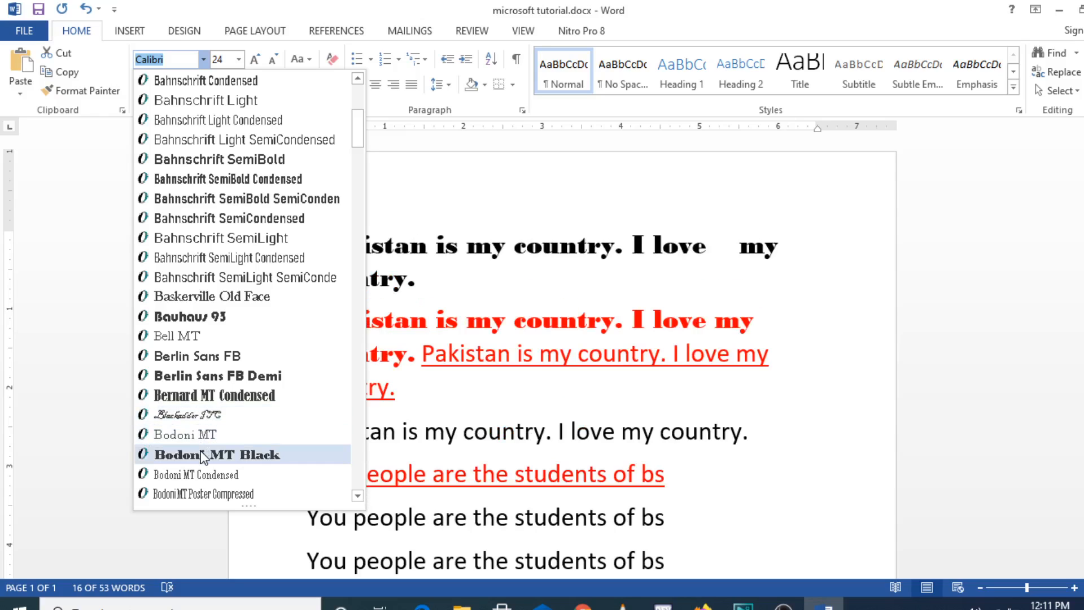
{"action": "left_click", "coordinate": [232, 356]}
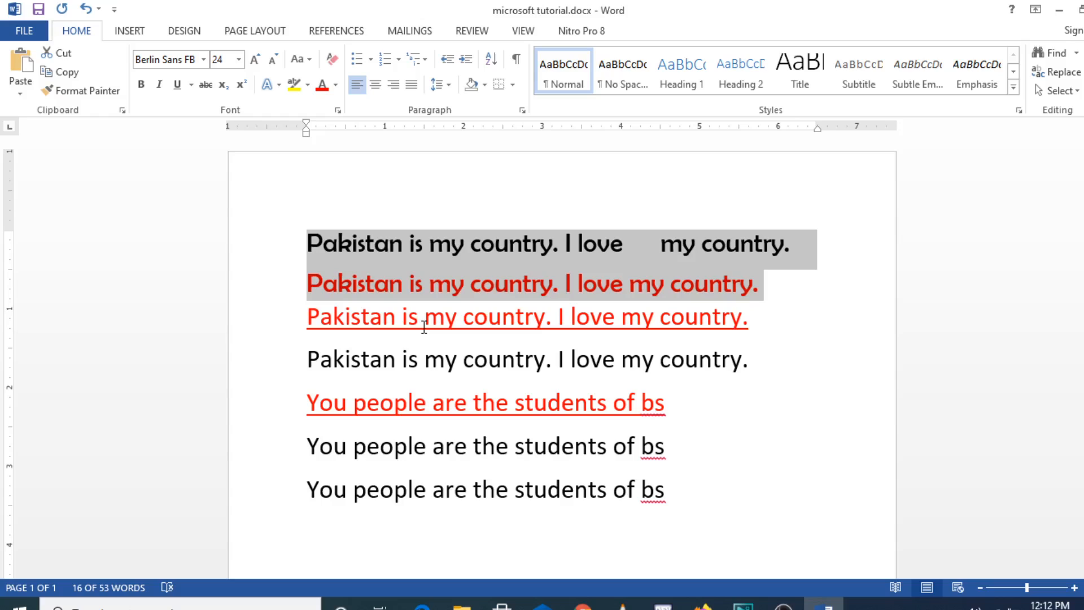
{"action": "left_click", "coordinate": [791, 357]}
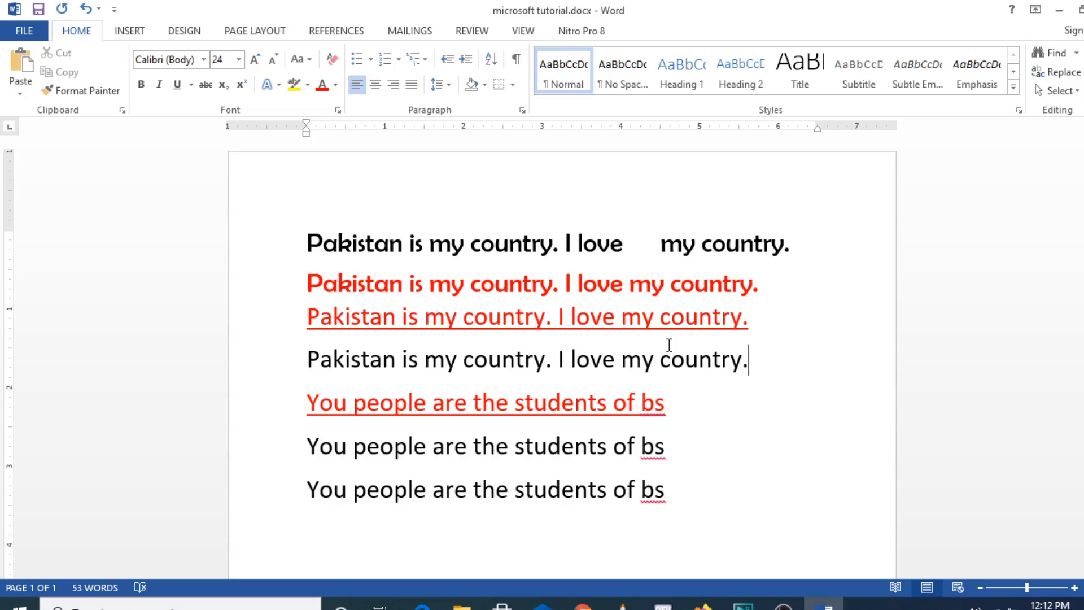
{"action": "left_click", "coordinate": [760, 284]}
{"action": "left_click_drag", "start_coordinate": [758, 284], "coordinate": [508, 236]}
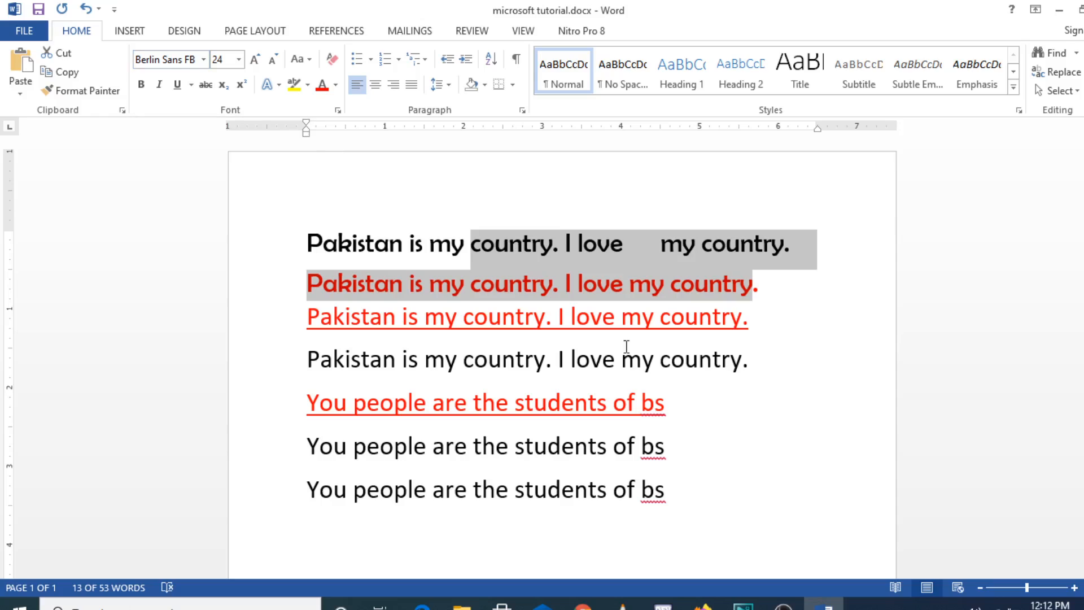
{"action": "left_click", "coordinate": [790, 416]}
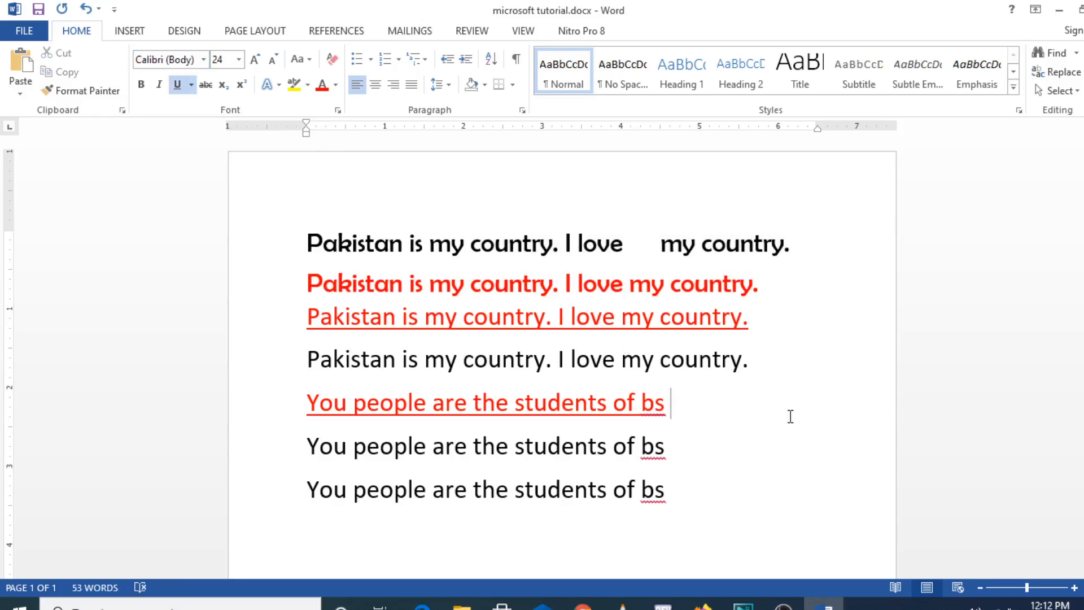
{"action": "left_click", "coordinate": [206, 59]}
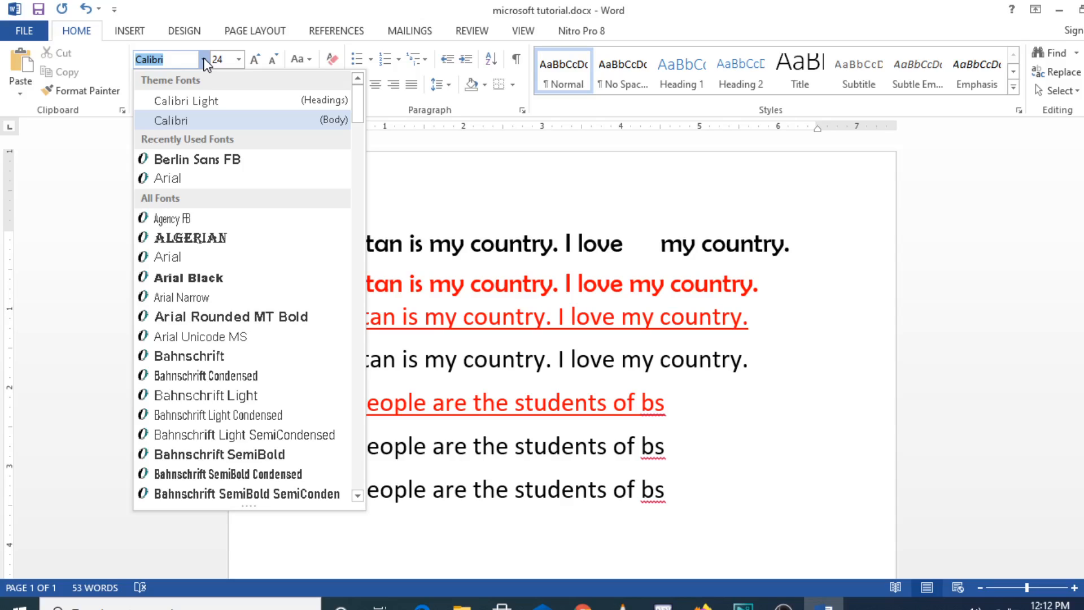
{"action": "left_click", "coordinate": [515, 212]}
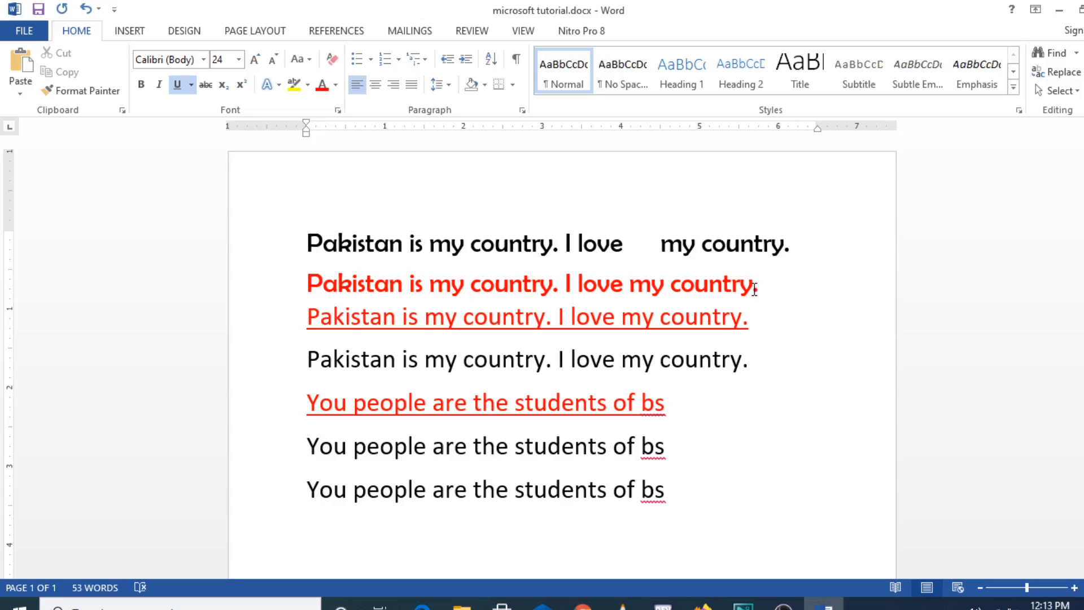
- Select the first two lines up to their last word and set the font size to 34, followed by 48
{"action": "left_click_drag", "start_coordinate": [753, 284], "coordinate": [330, 244]}
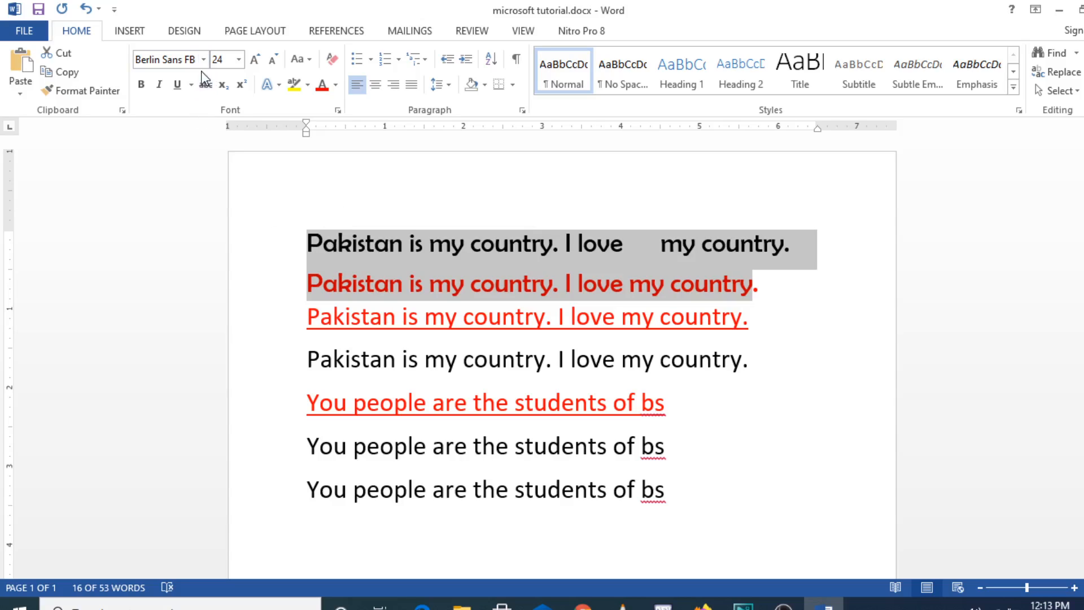
{"action": "left_click", "coordinate": [228, 60]}
{"action": "key", "text": "BackSpace"}
{"action": "type", "text": "34"}
{"action": "key", "text": "Return"}
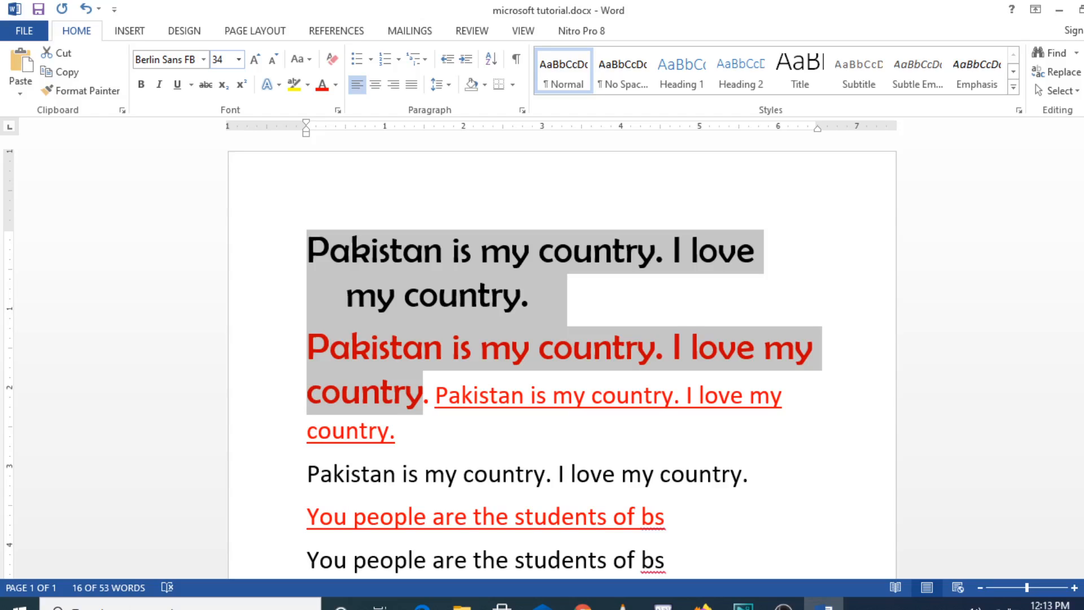
{"action": "left_click", "coordinate": [239, 60]}
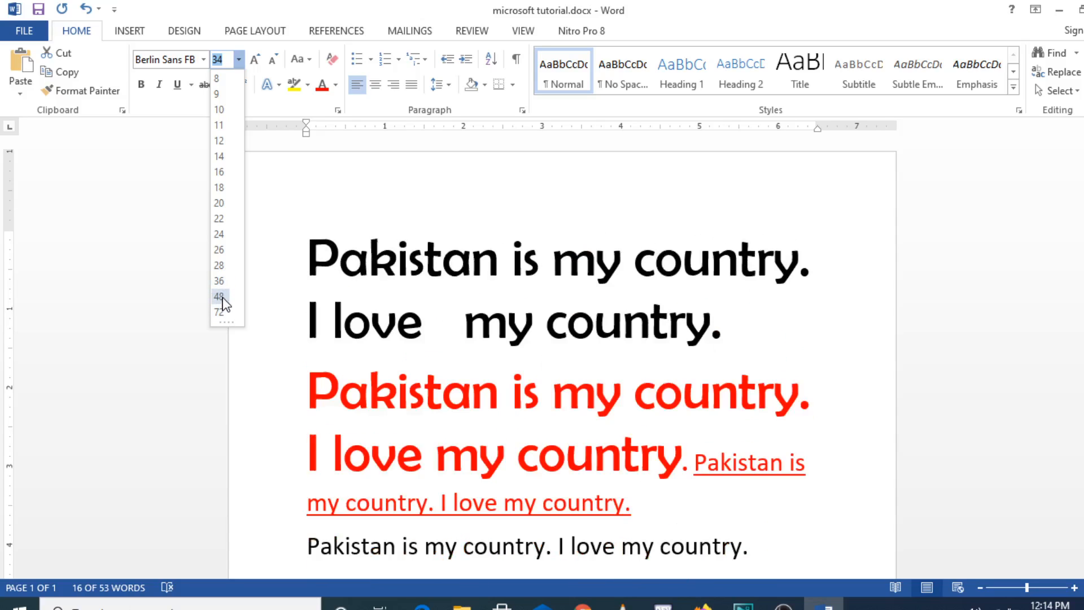
{"action": "left_click", "coordinate": [219, 297]}
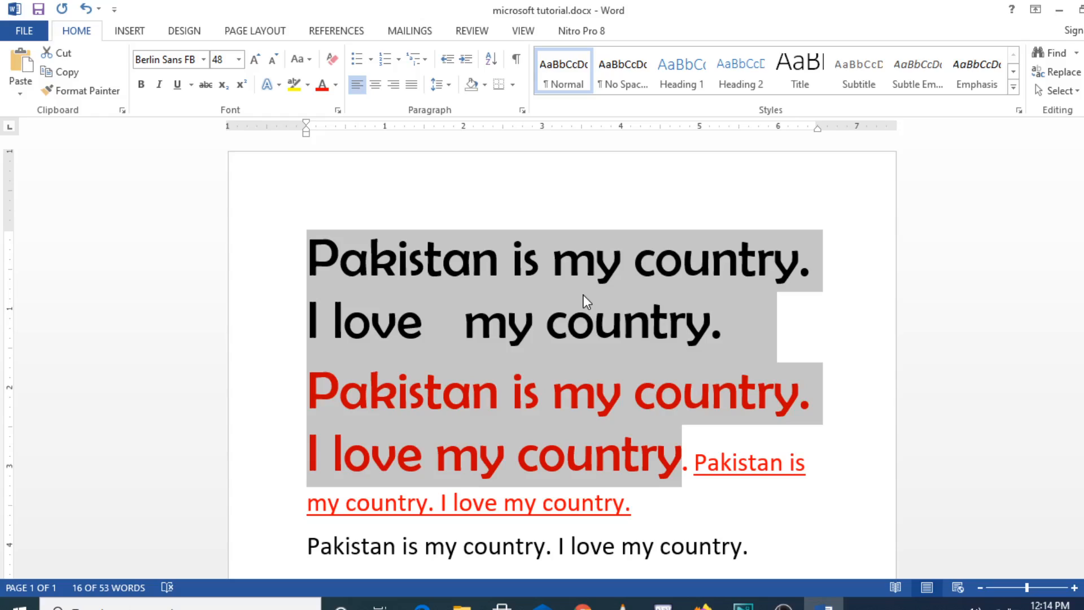
- Increase the selected text's font size to 72, reduce it stepwise to 36, and raise it back to 48
{"action": "left_click", "coordinate": [259, 61]}
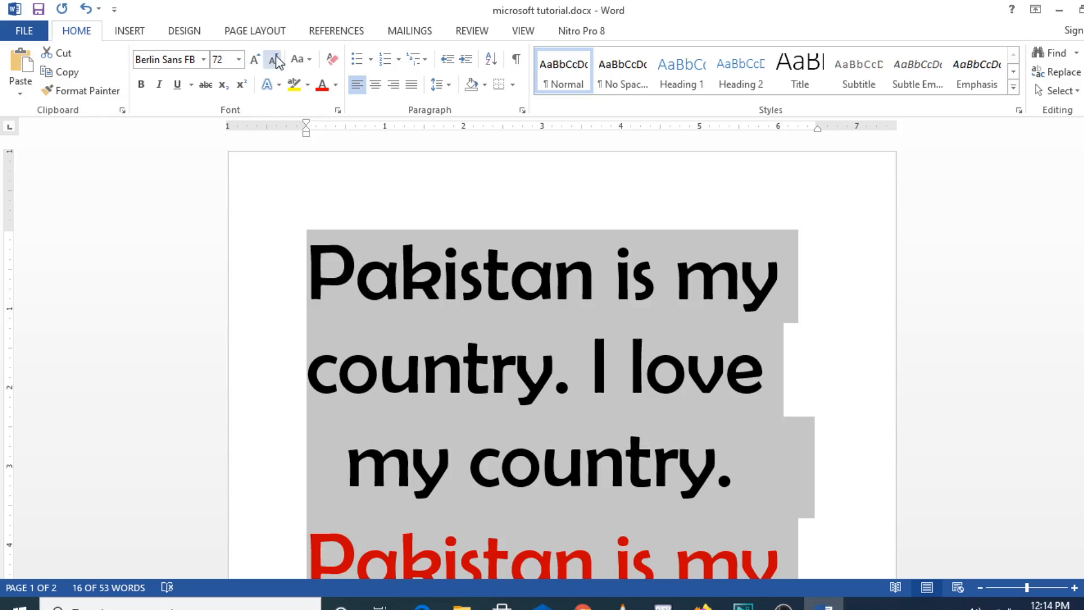
{"action": "left_click", "coordinate": [276, 62]}
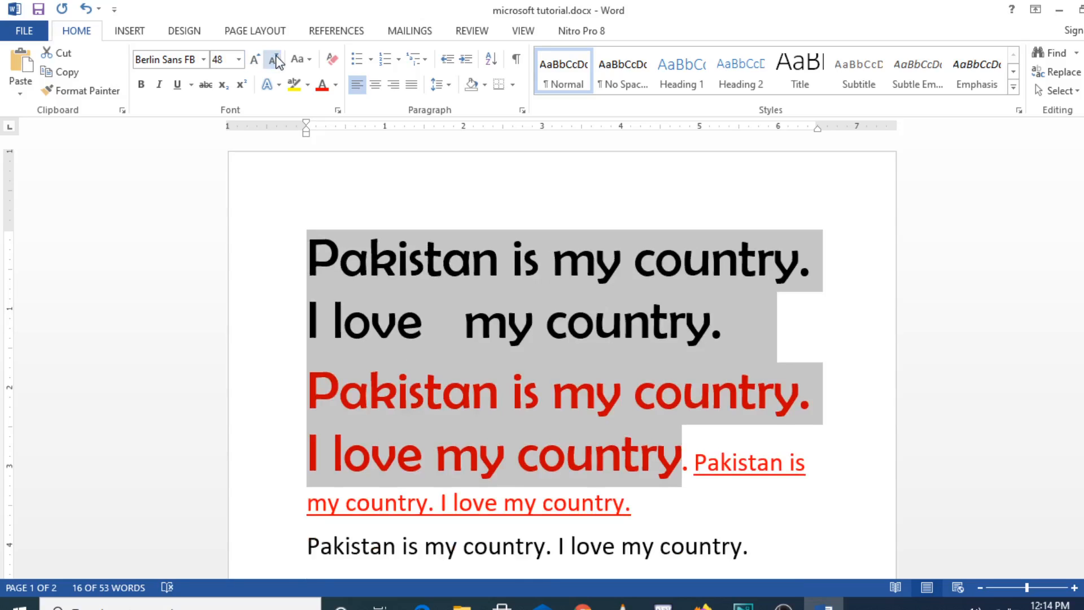
{"action": "left_click", "coordinate": [276, 62]}
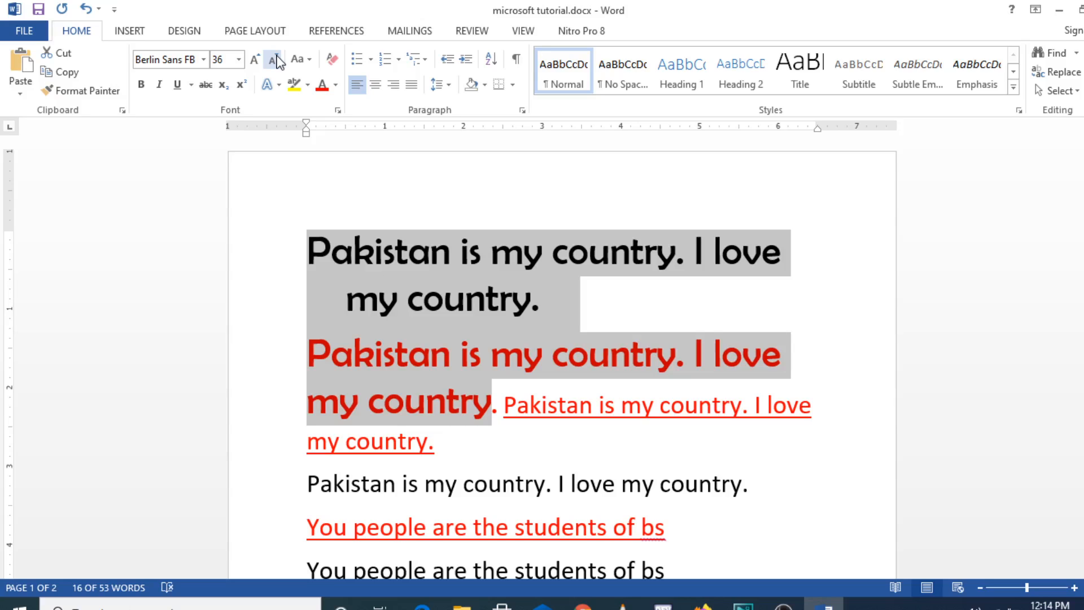
{"action": "left_click", "coordinate": [255, 60]}
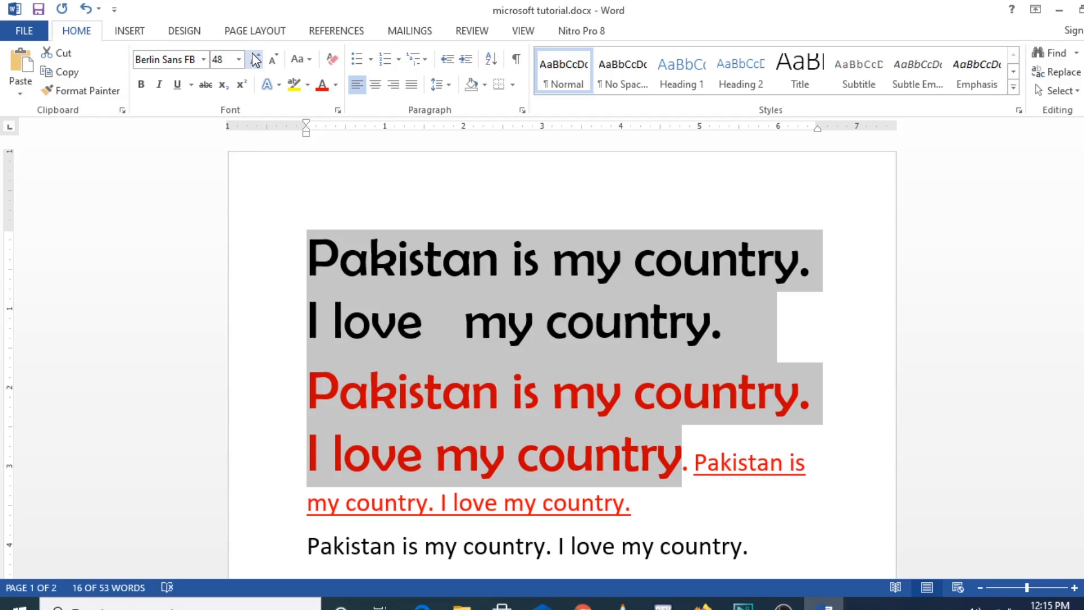
- Shrink the selected text stepwise to size 26 and grow it stepwise to size 72
{"action": "key", "text": "ctrl+shift+comma"}
{"action": "key", "text": "ctrl+shift+comma"}
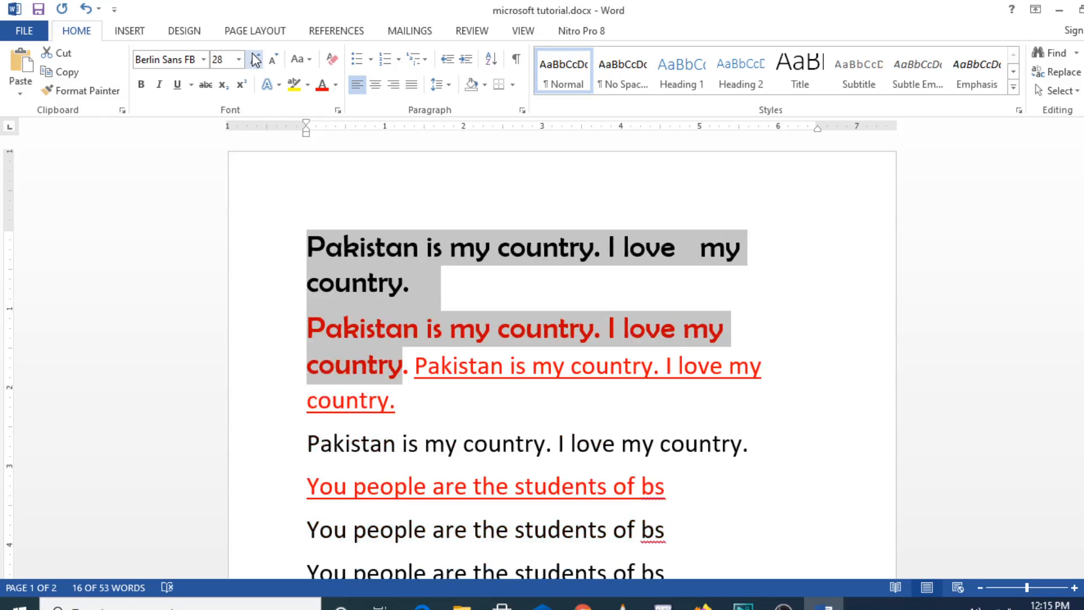
{"action": "key", "text": "ctrl+shift+comma"}
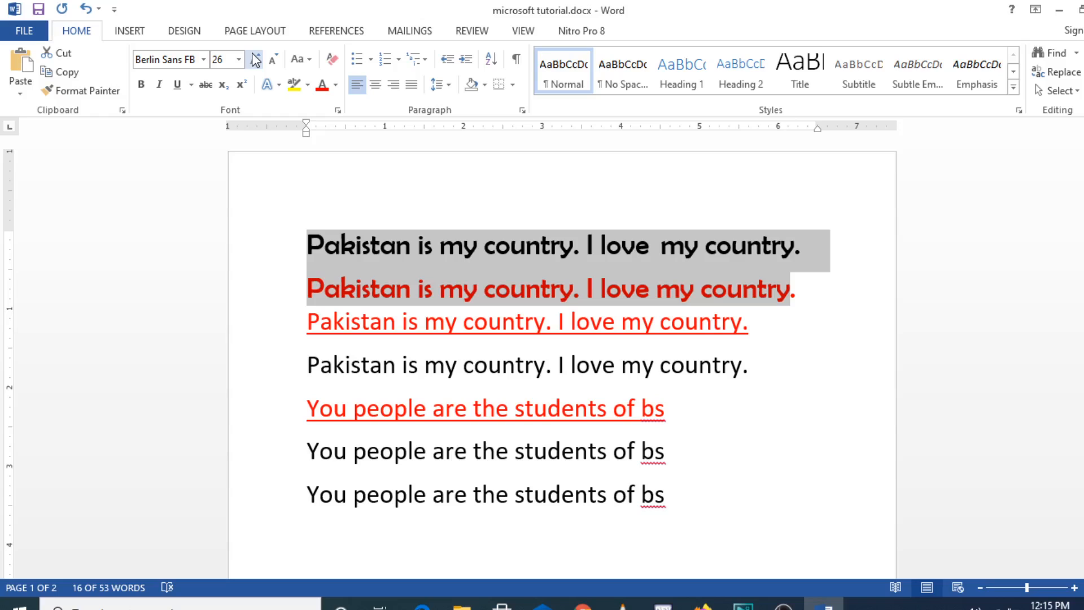
{"action": "left_click", "coordinate": [256, 59]}
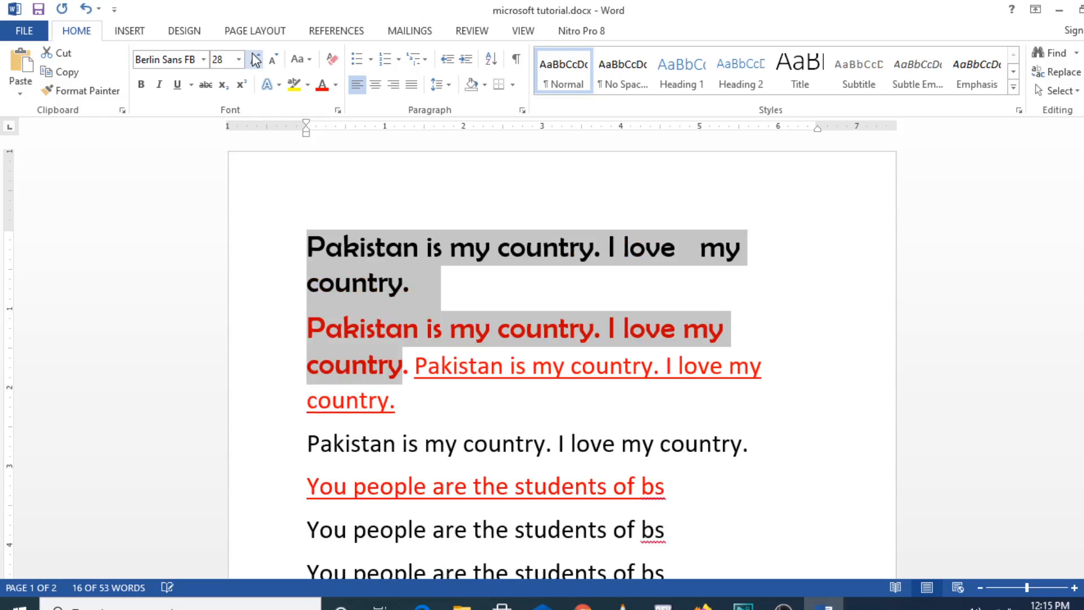
{"action": "left_click", "coordinate": [256, 59]}
{"action": "left_click", "coordinate": [256, 59]}
{"action": "left_click", "coordinate": [256, 60]}
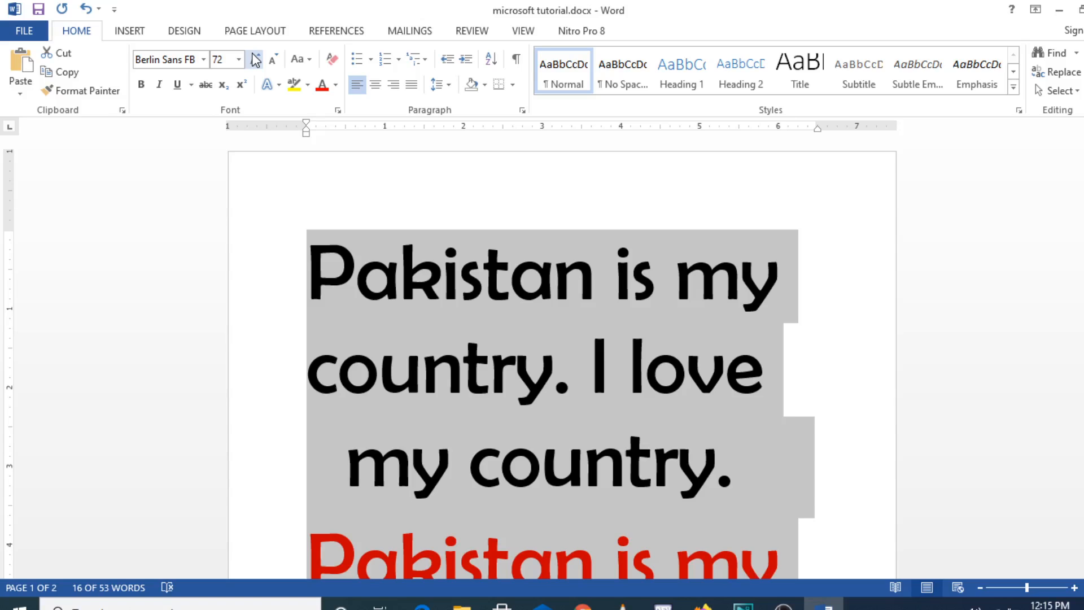
- Shrink the selected text below size 36, grow it back to 72, and bring it down to 48
{"action": "key", "text": "ctrl+shift+comma"}
{"action": "key", "text": "ctrl+shift+comma"}
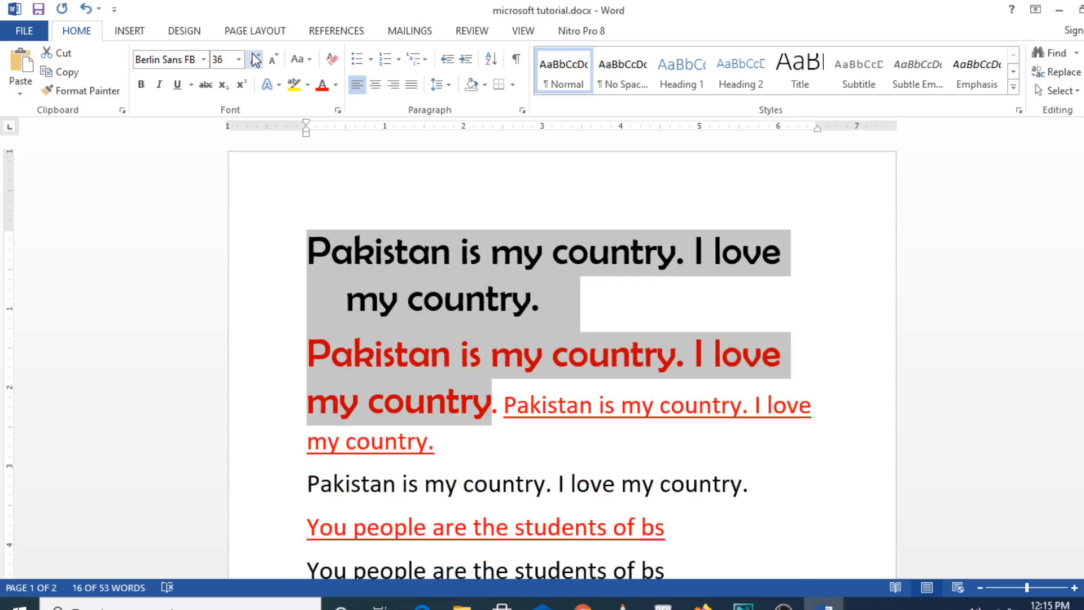
{"action": "key", "text": "ctrl+shift+comma"}
{"action": "left_click", "coordinate": [255, 59]}
{"action": "left_click", "coordinate": [255, 59]}
{"action": "left_click", "coordinate": [255, 59]}
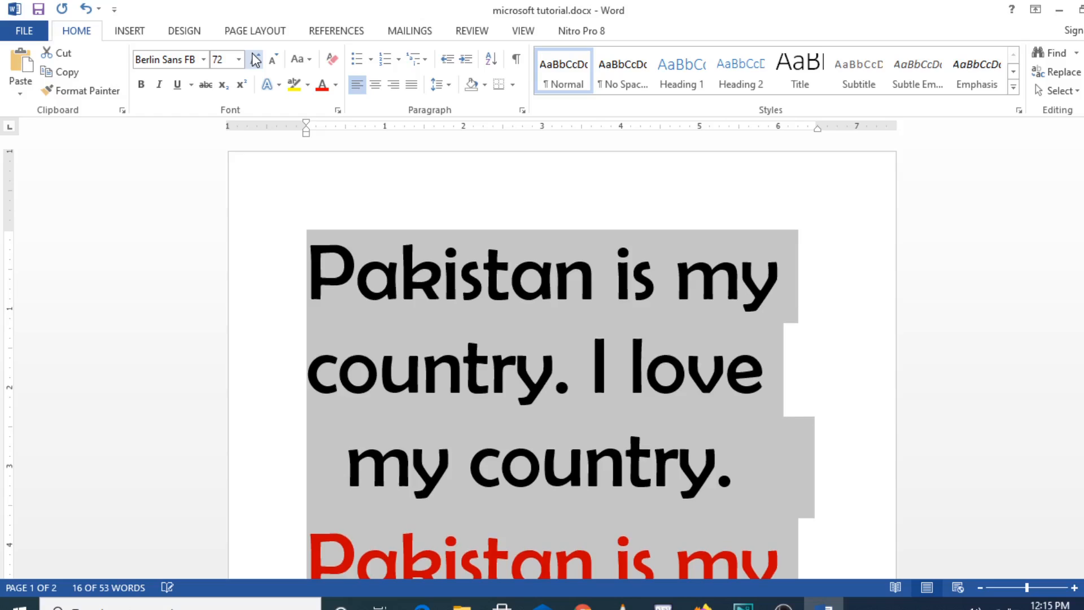
{"action": "key", "text": "ctrl+shift+comma"}
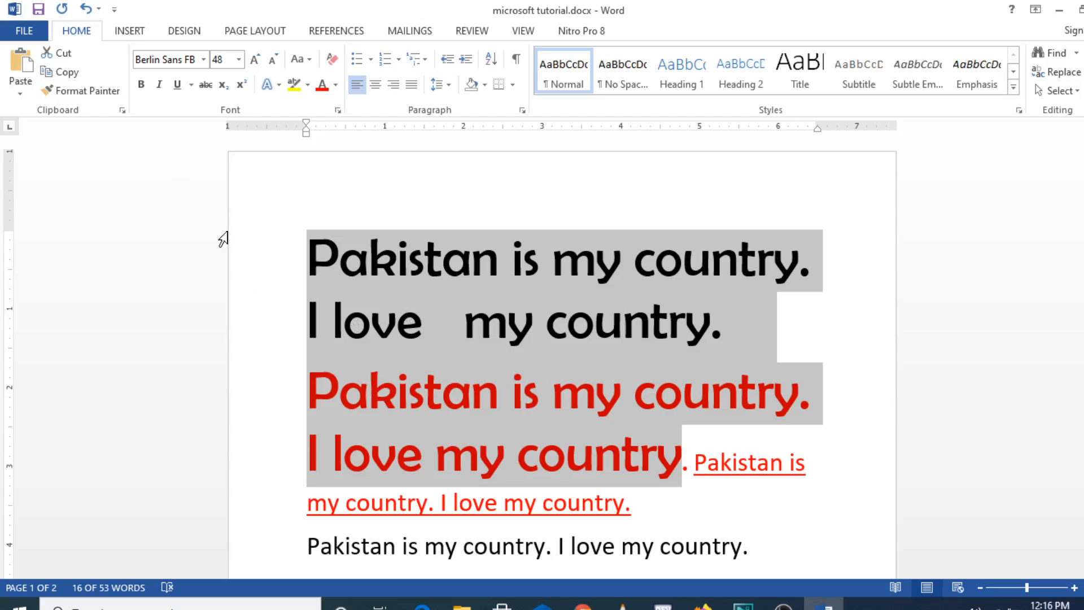
- Toggle the single underline on and off twice for the selected text, leaving it off
{"action": "left_click", "coordinate": [179, 87]}
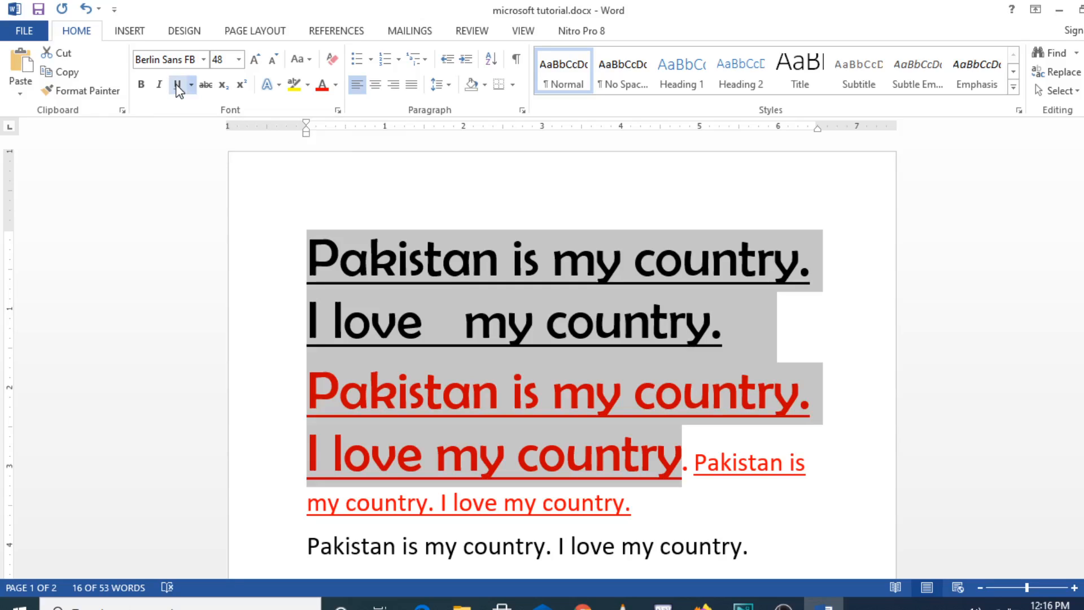
{"action": "left_click", "coordinate": [179, 86]}
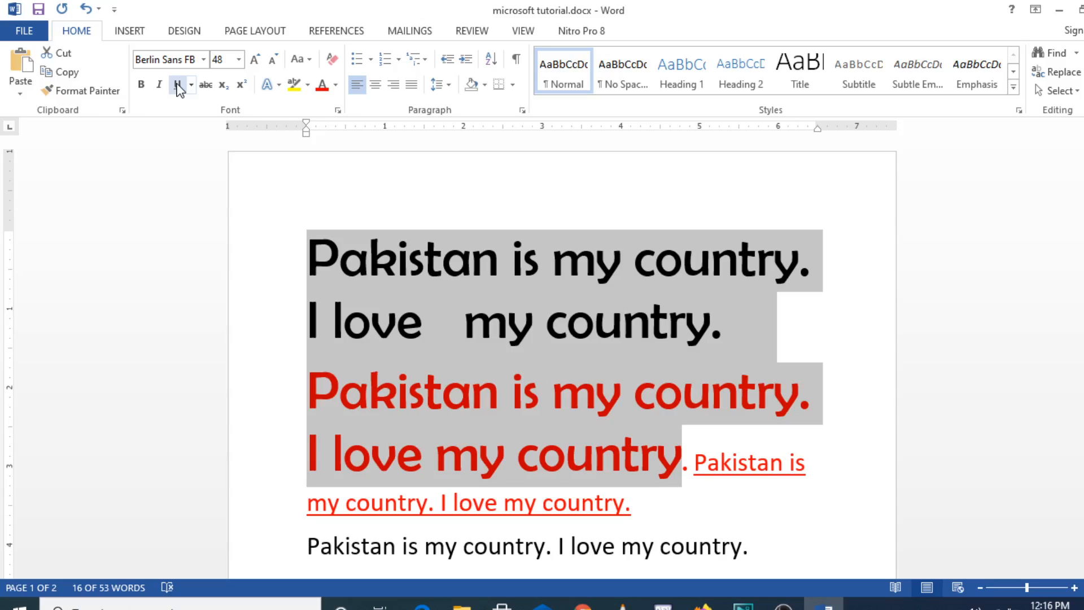
{"action": "left_click", "coordinate": [178, 86]}
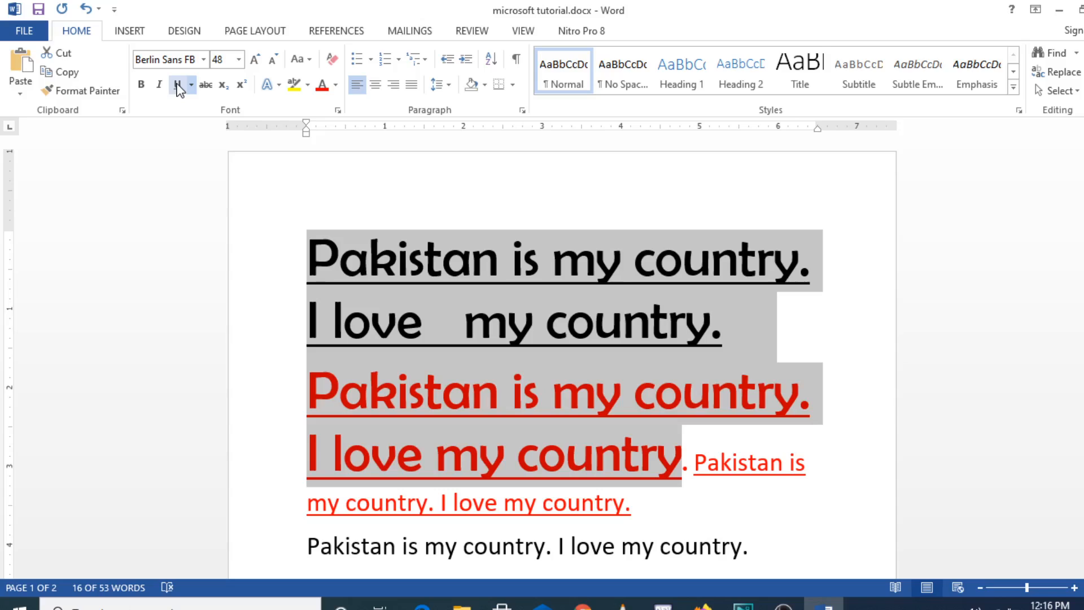
{"action": "left_click", "coordinate": [179, 86]}
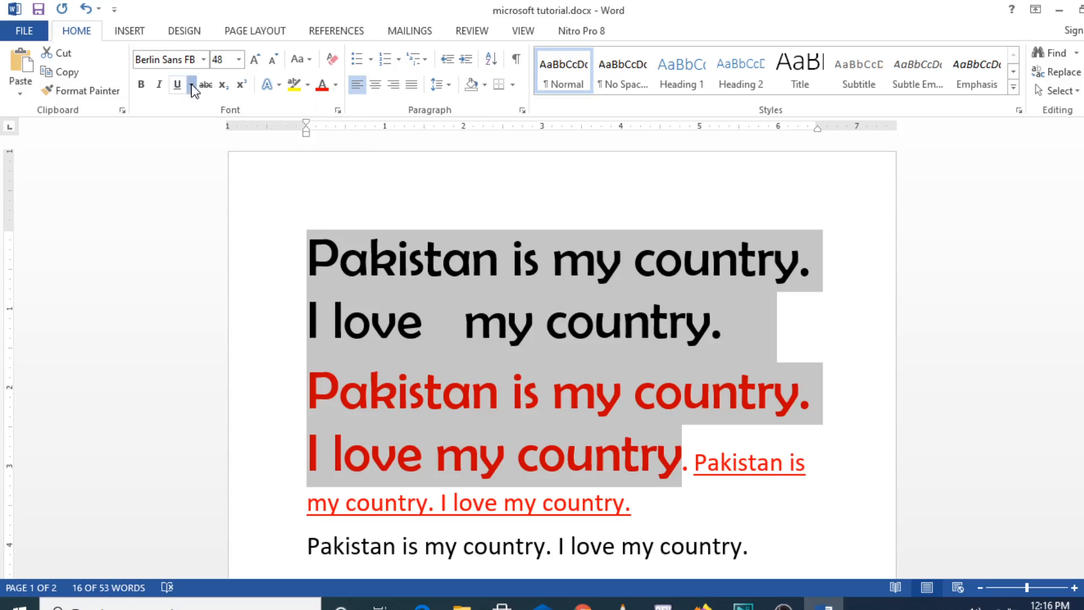
- Try a light yellow from the extended palette as the underline color of the selected text, and discard the choice
{"action": "left_click", "coordinate": [192, 85]}
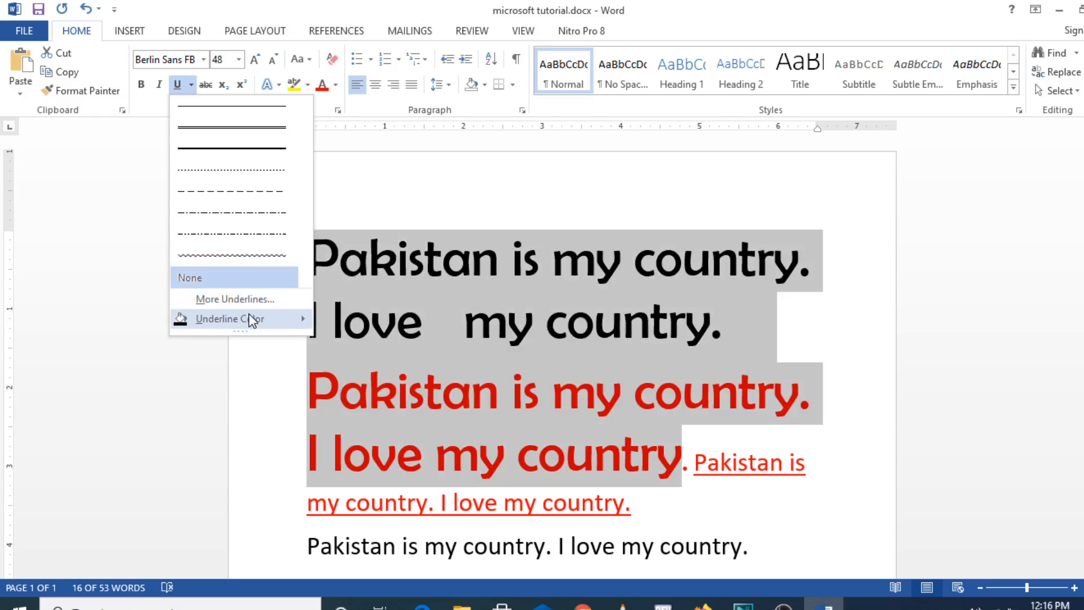
{"action": "mouse_move", "coordinate": [270, 316]}
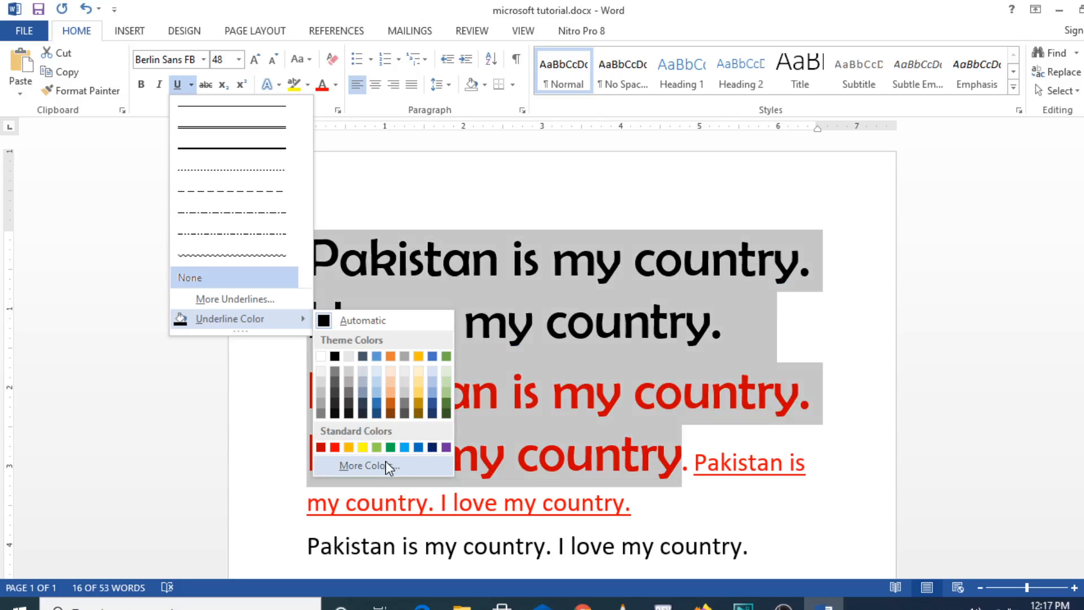
{"action": "left_click", "coordinate": [383, 465]}
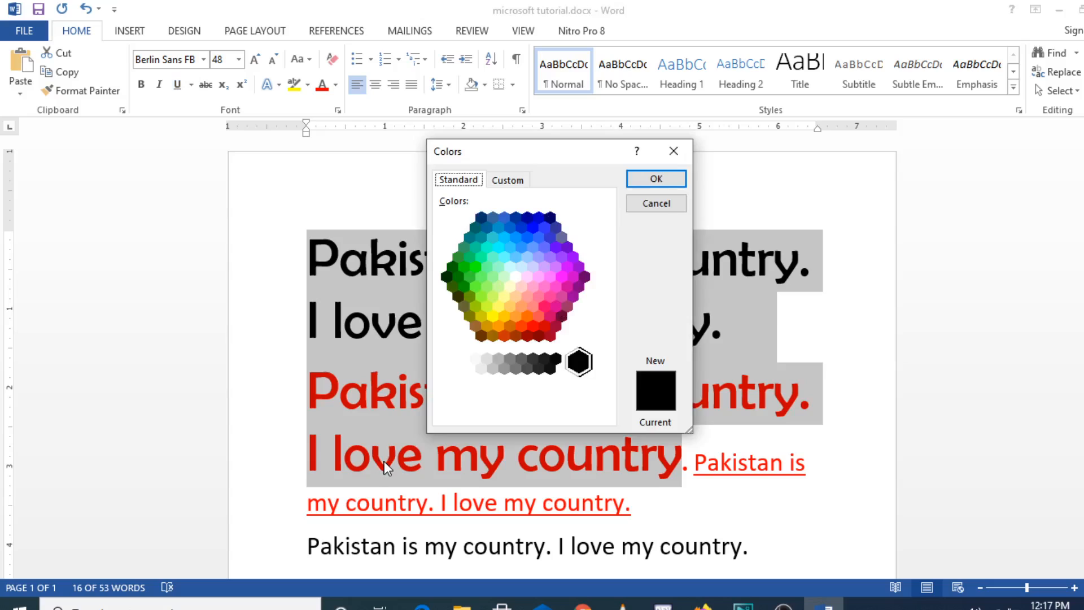
{"action": "left_click", "coordinate": [503, 294]}
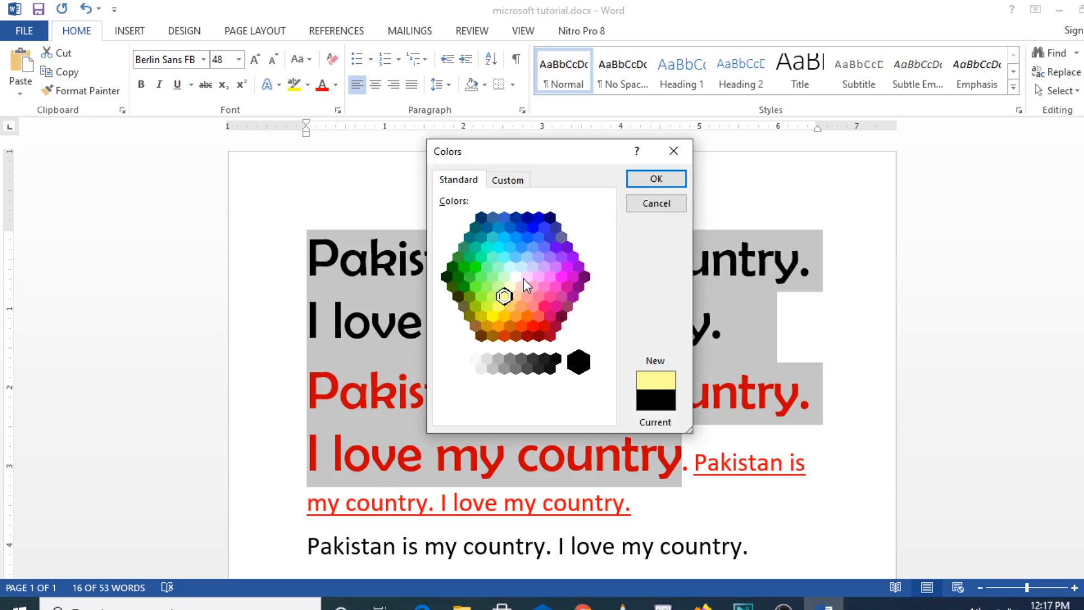
{"action": "left_click", "coordinate": [655, 203]}
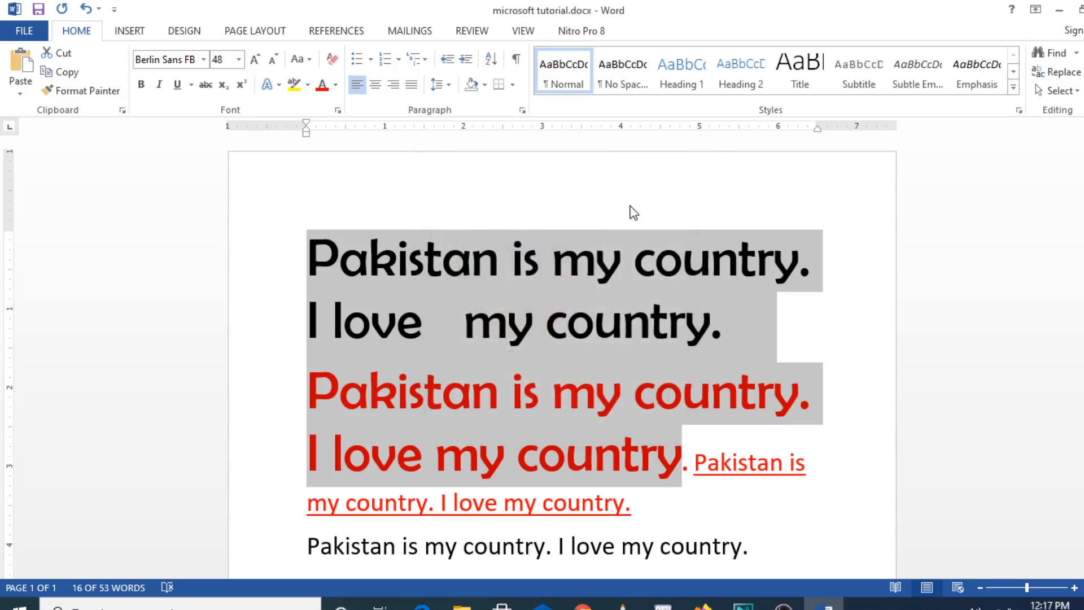
- Examine the additional underline settings in the Font dialog for the selected text, and close it without changes
{"action": "left_click", "coordinate": [192, 86]}
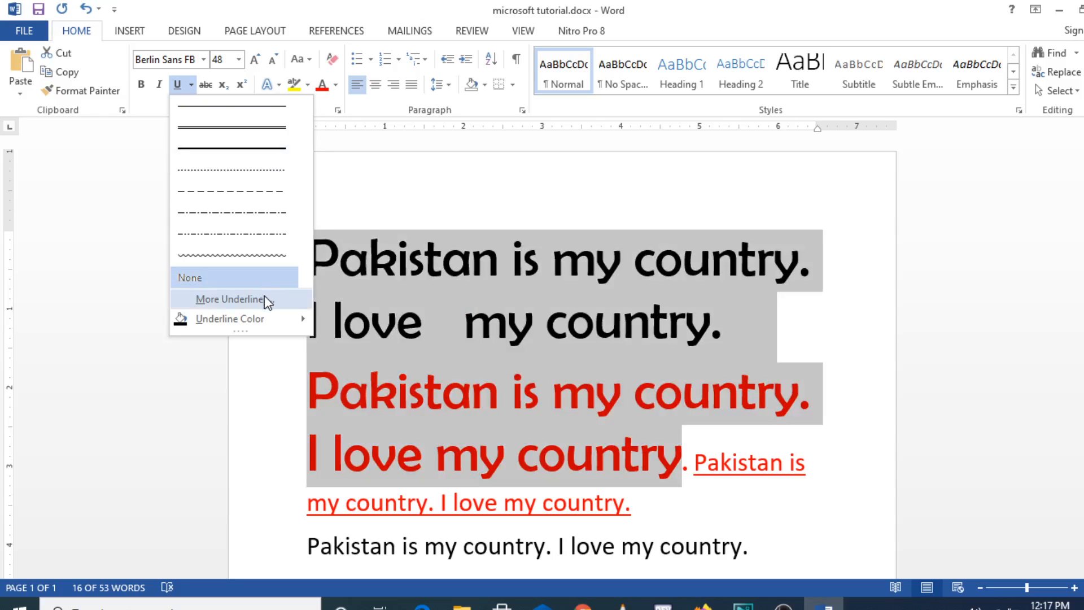
{"action": "left_click", "coordinate": [265, 299]}
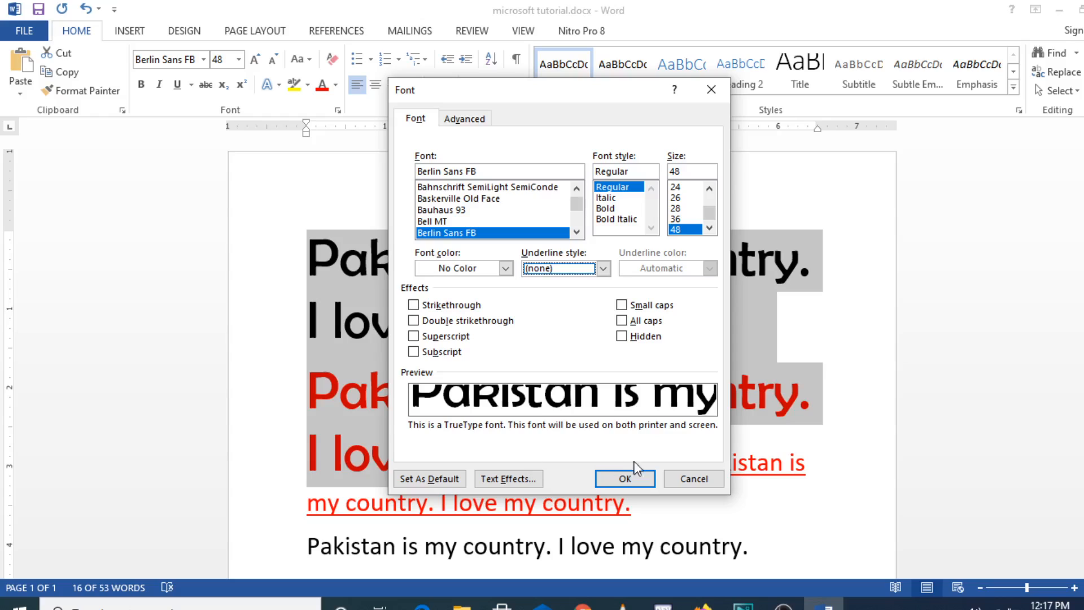
{"action": "left_click", "coordinate": [694, 480]}
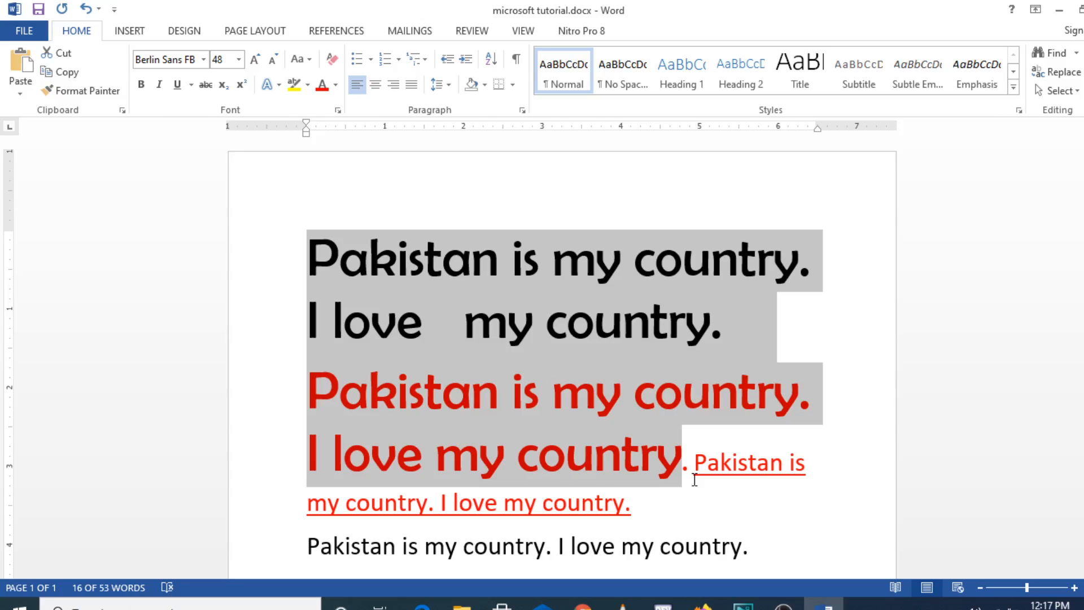
{"action": "key", "text": "ctrl+d"}
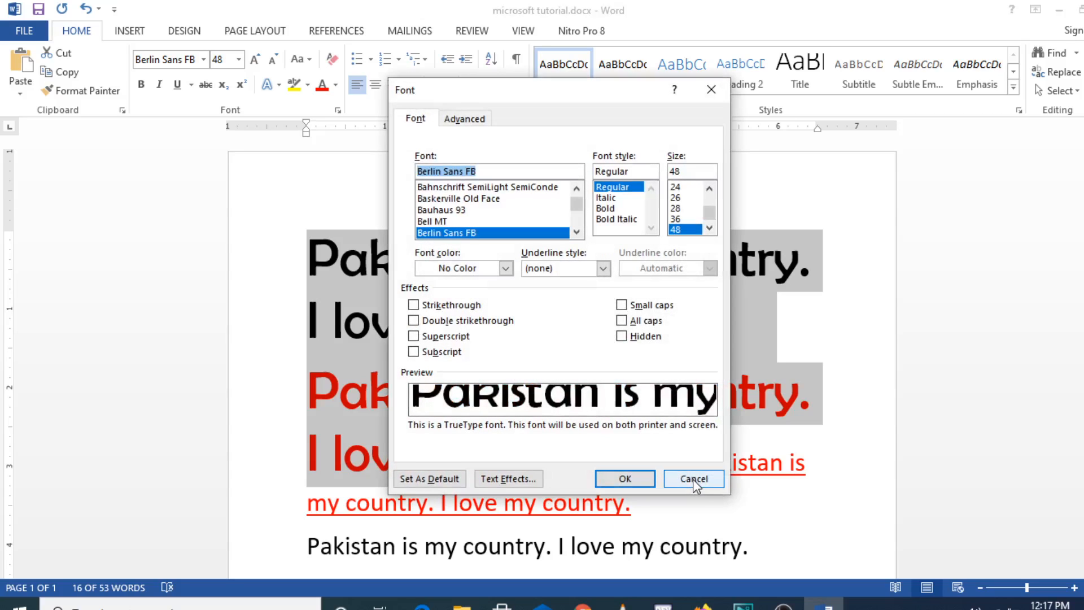
{"action": "left_click", "coordinate": [696, 479]}
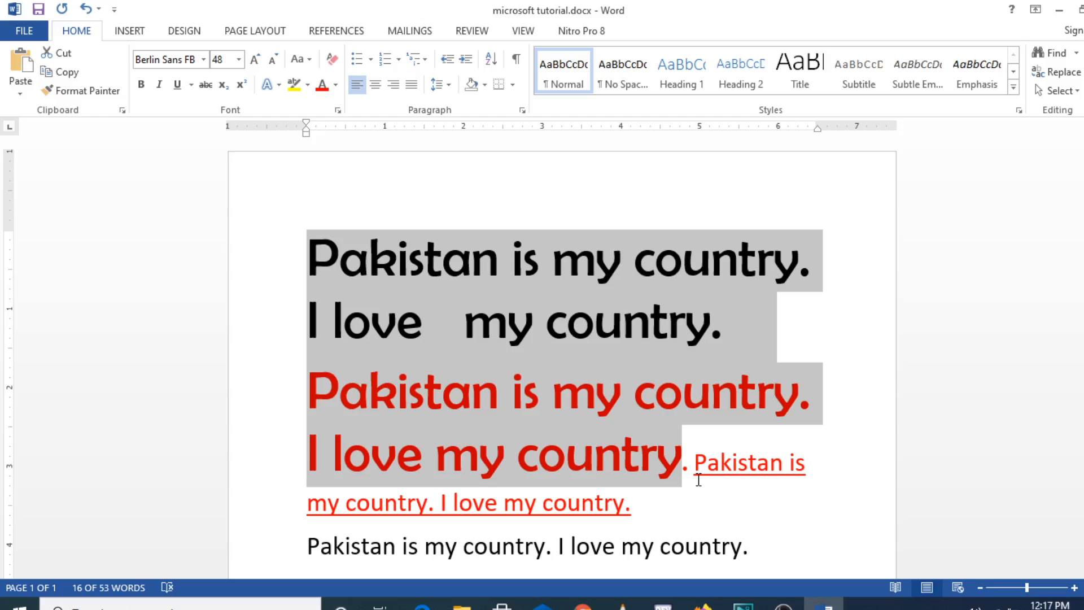
- Apply a single underline to the selected text, look through the underline styles in the Font dialog, and remove the underline
{"action": "key", "text": "ctrl+u"}
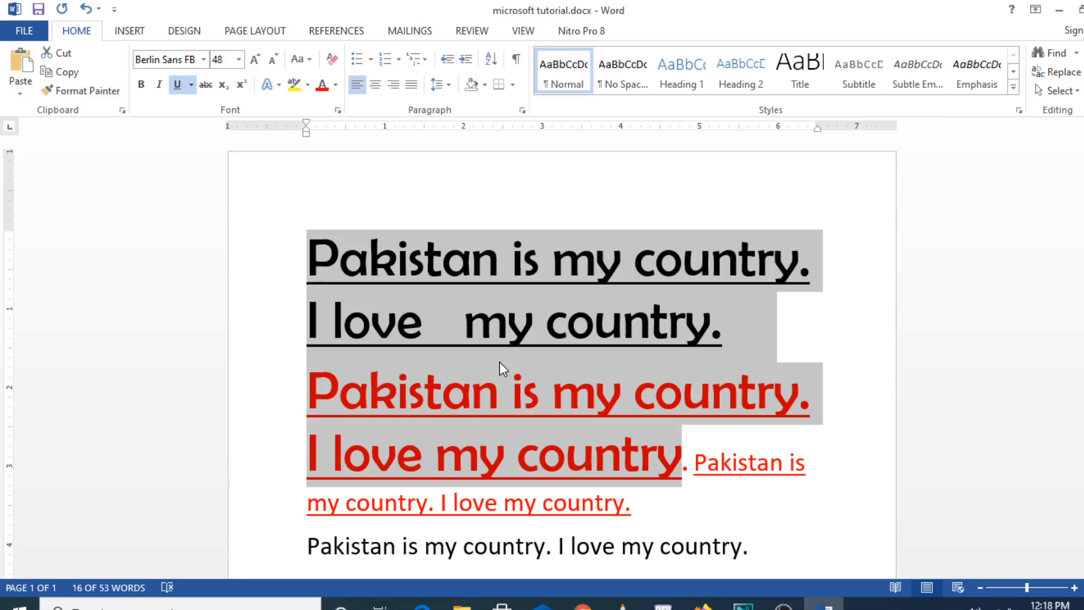
{"action": "key", "text": "ctrl+d"}
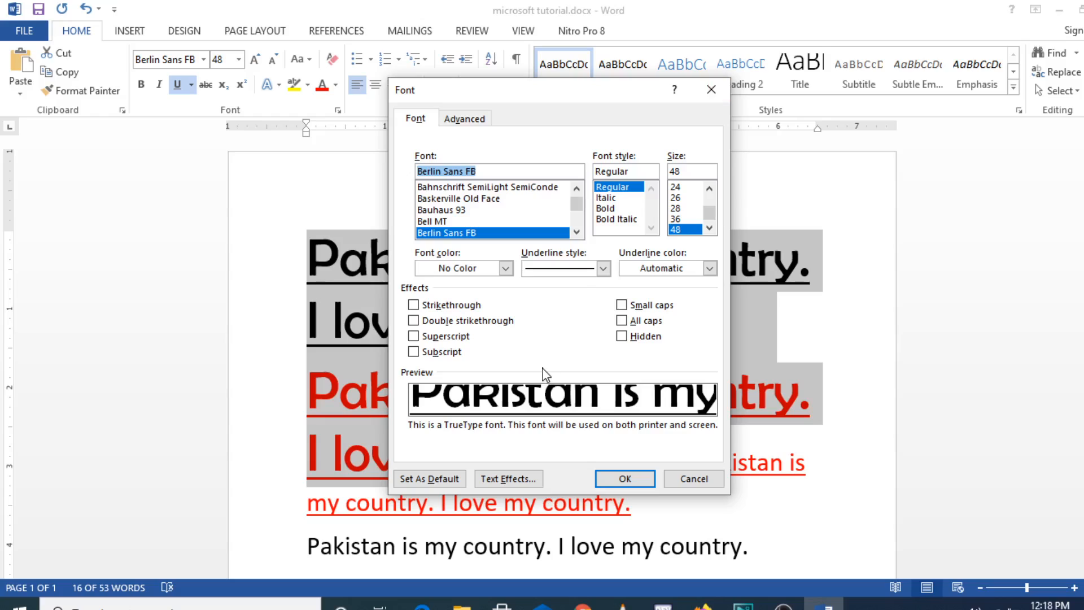
{"action": "left_click", "coordinate": [603, 269]}
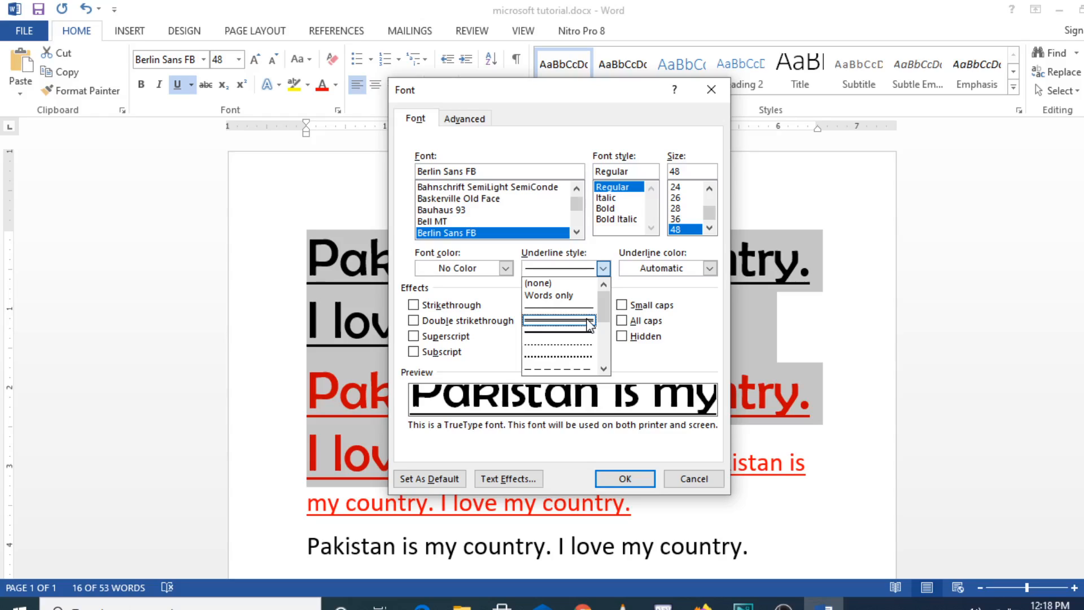
{"action": "left_click", "coordinate": [839, 298]}
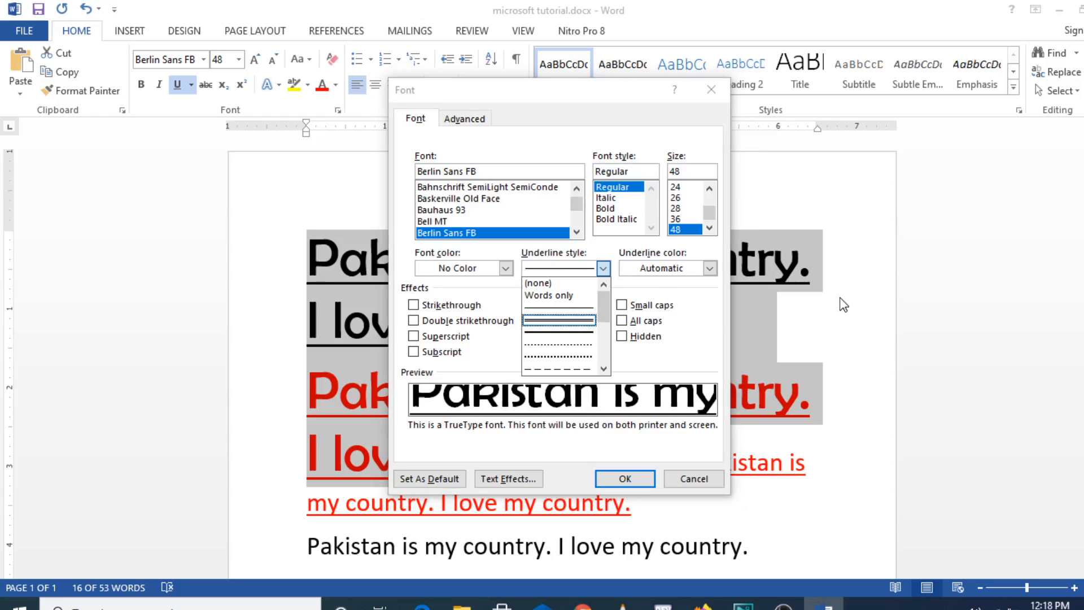
{"action": "left_click", "coordinate": [624, 480]}
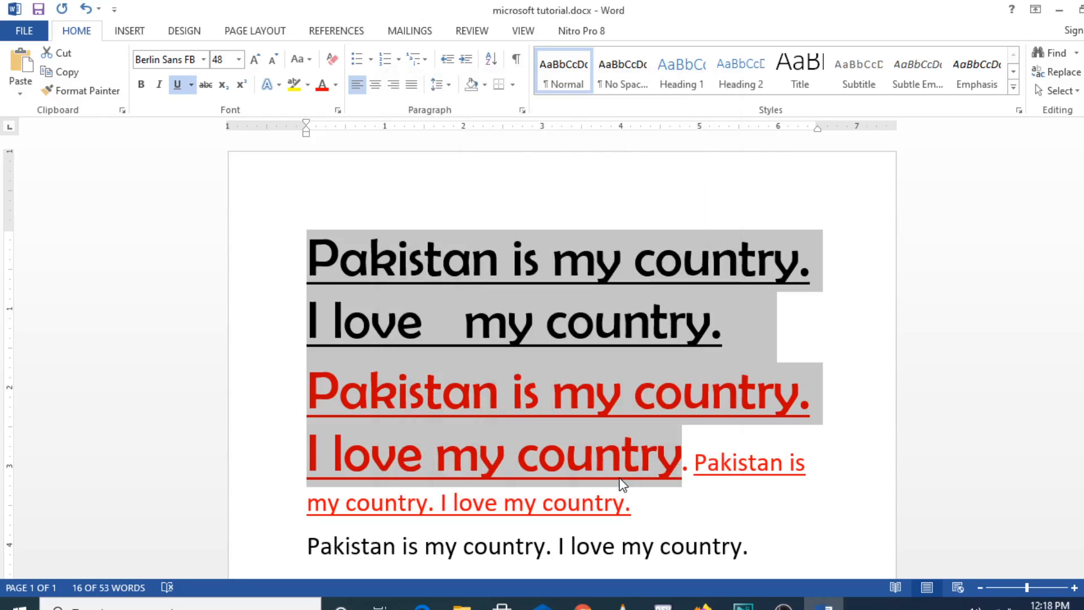
{"action": "key", "text": "ctrl+u"}
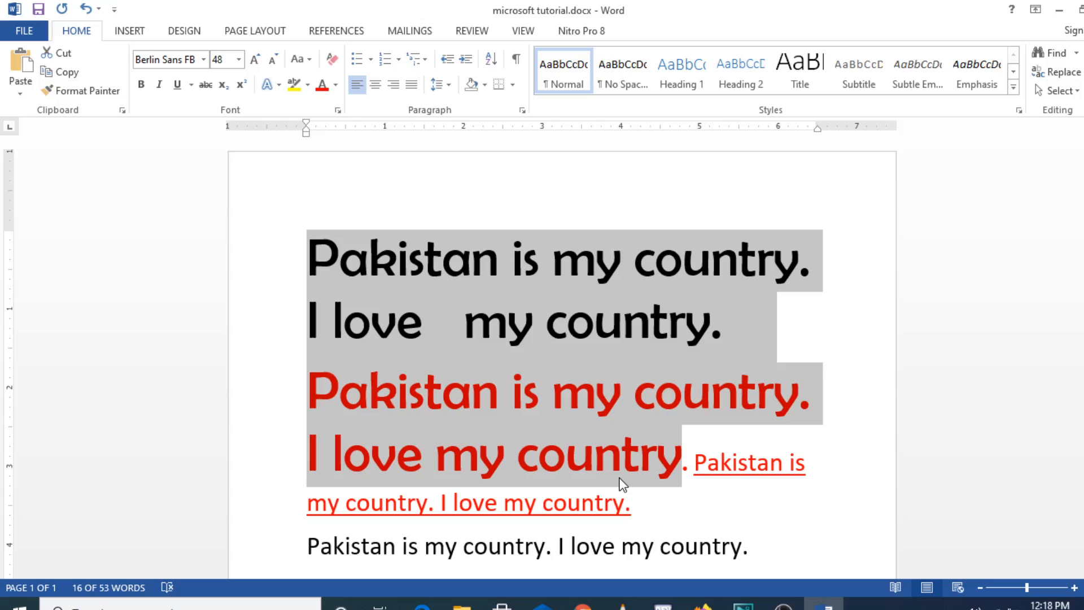
- Switch the selected text between single and double underline several times, leaving it without any underline
{"action": "key", "text": "ctrl+u"}
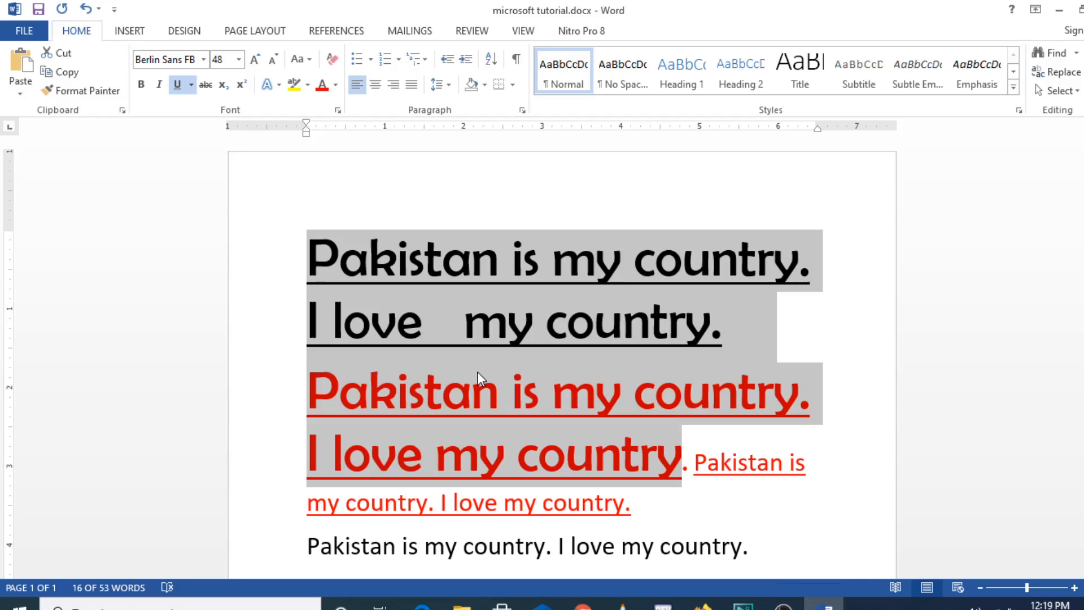
{"action": "key", "text": "ctrl+shift+d"}
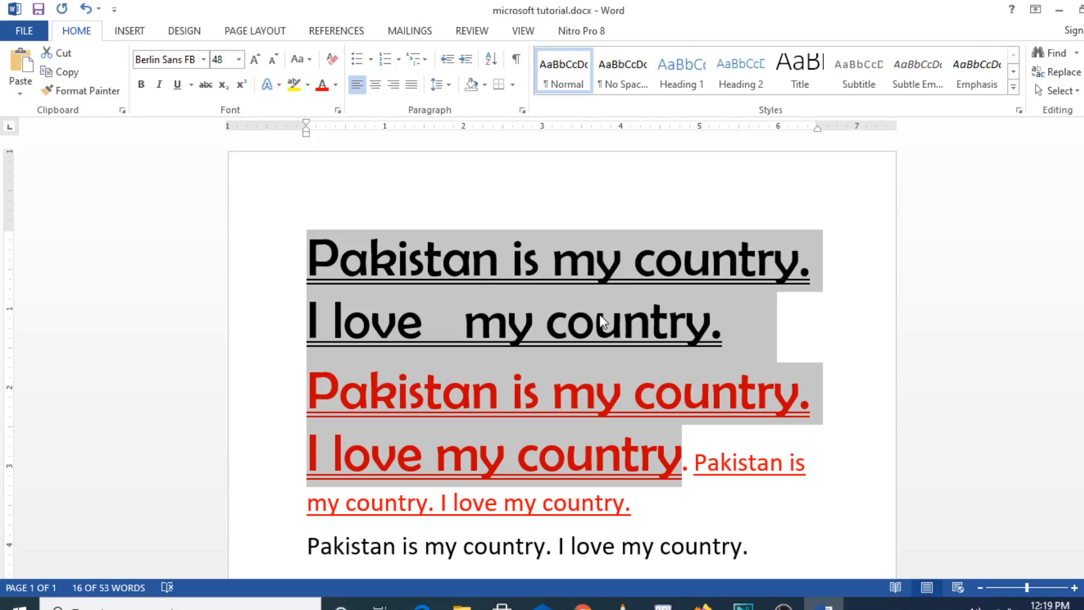
{"action": "key", "text": "ctrl+shift+d"}
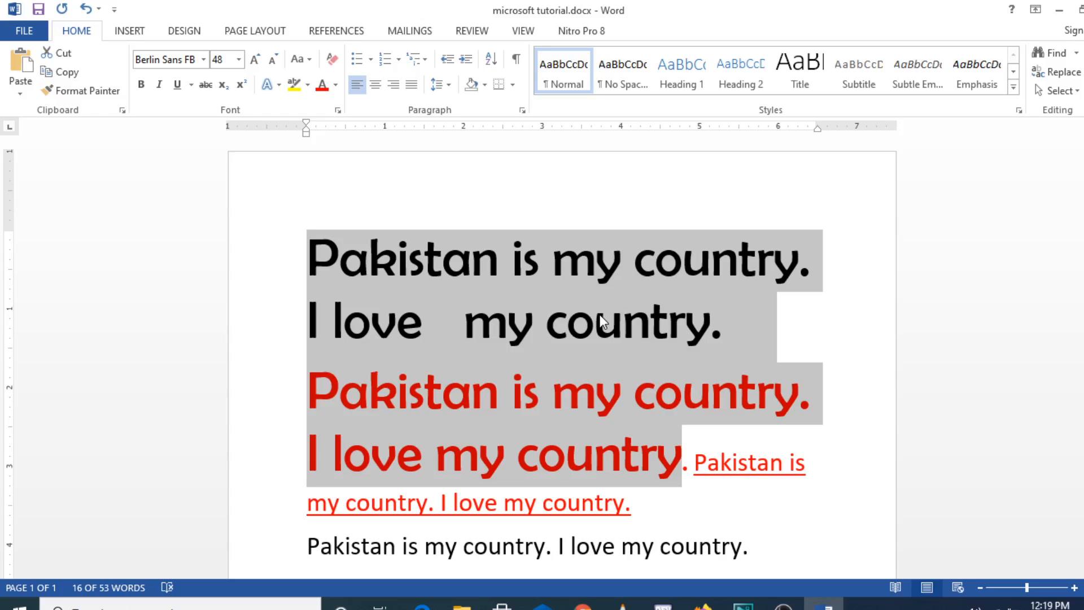
{"action": "key", "text": "ctrl+shift+d"}
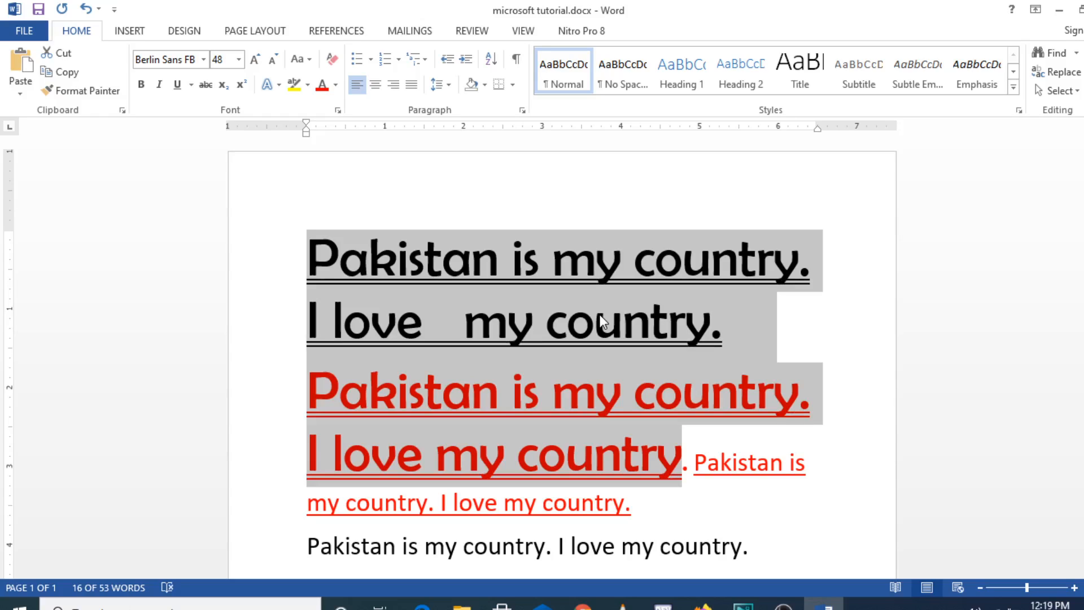
{"action": "key", "text": "ctrl+u"}
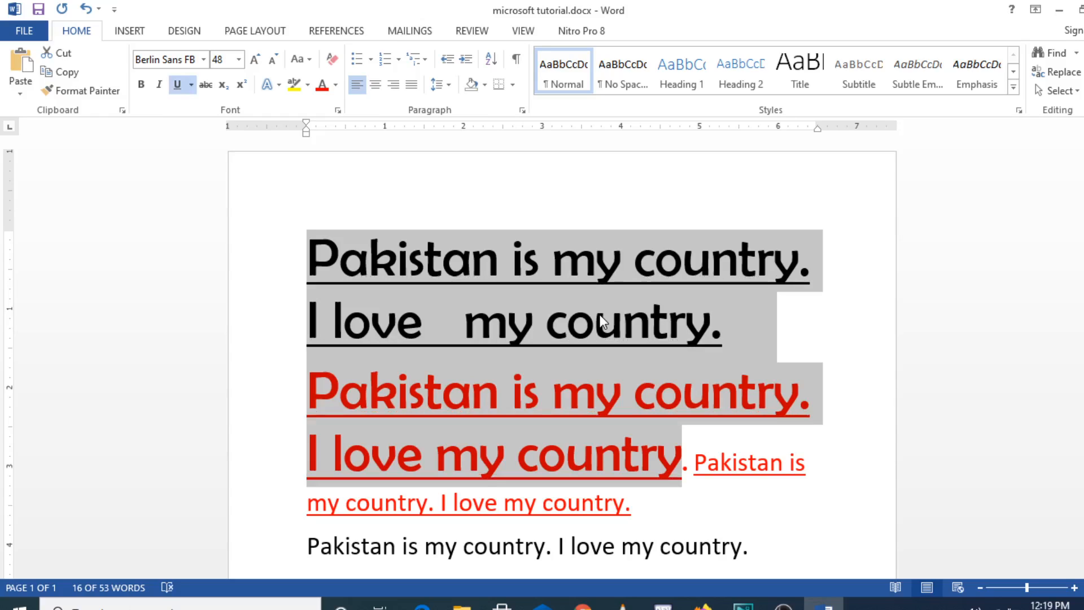
{"action": "key", "text": "ctrl+shift+d"}
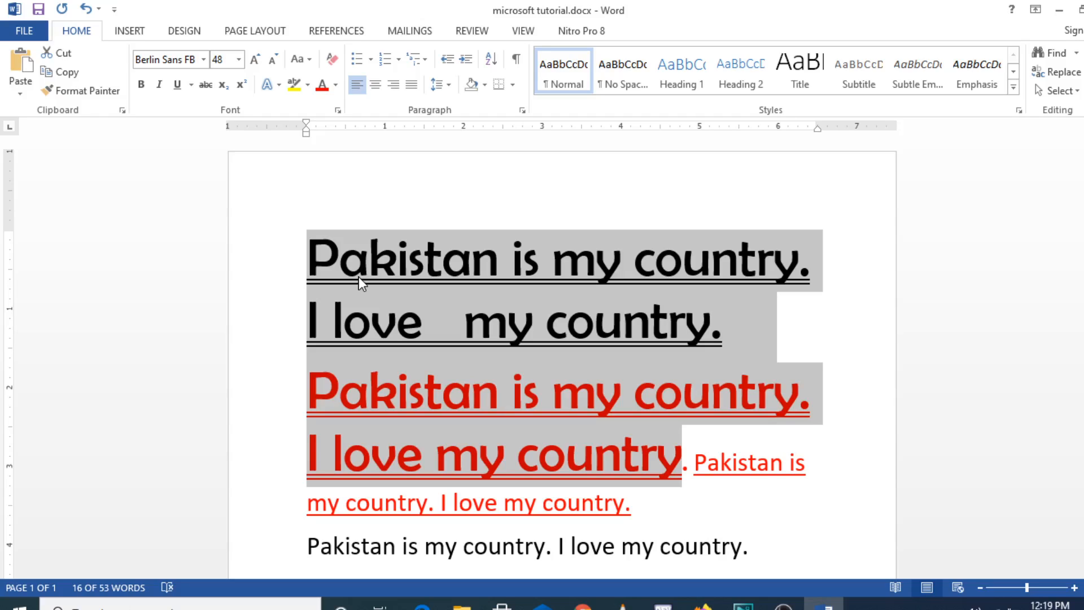
{"action": "key", "text": "ctrl+shift+d"}
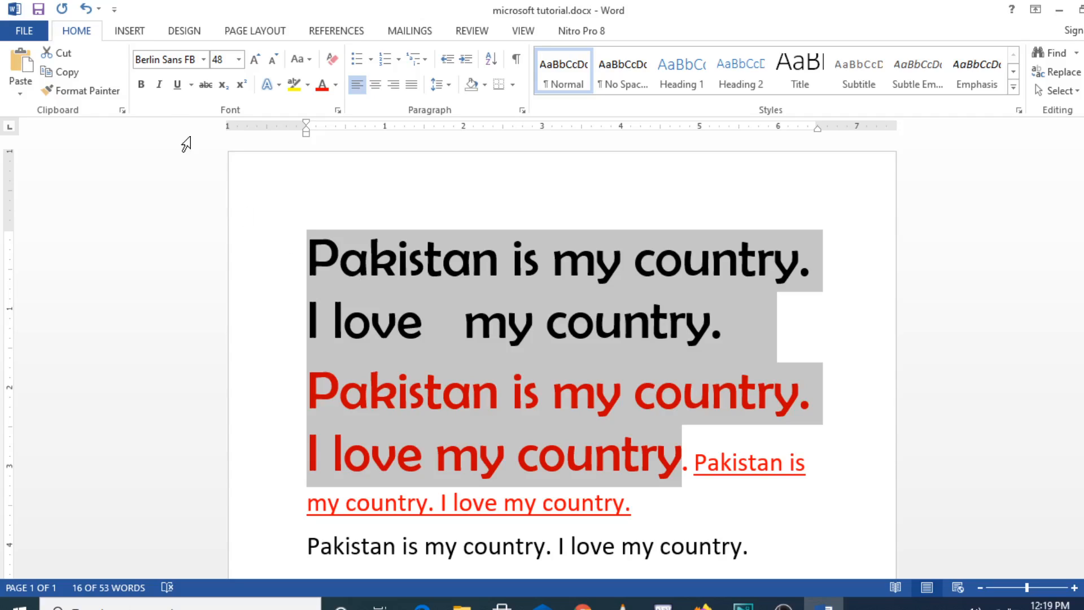
- Toggle italic on and off twice for the selected text, leaving it off
{"action": "left_click", "coordinate": [160, 93]}
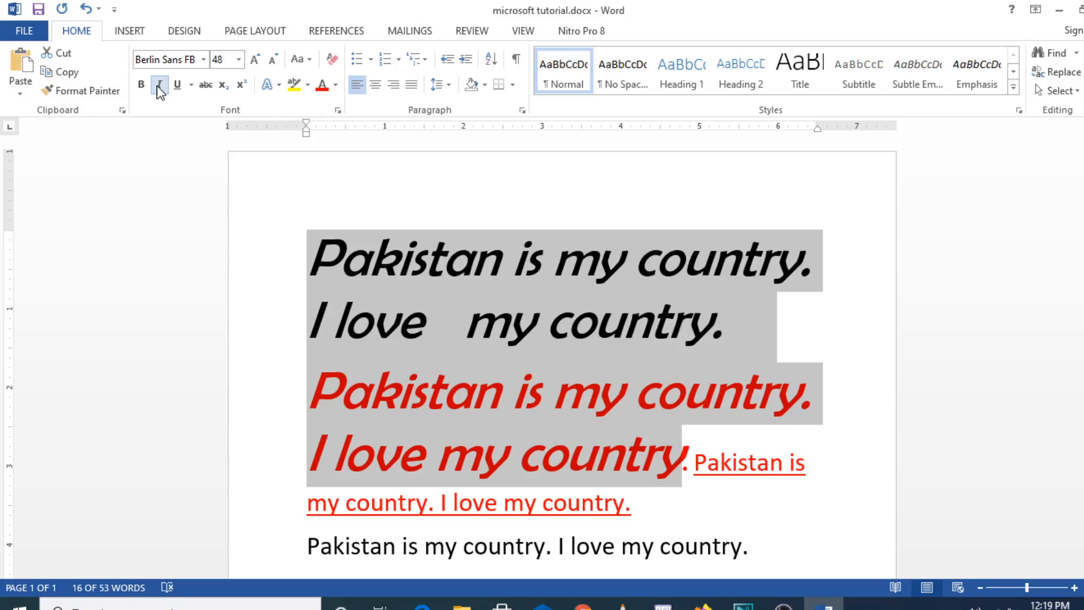
{"action": "left_click", "coordinate": [160, 91]}
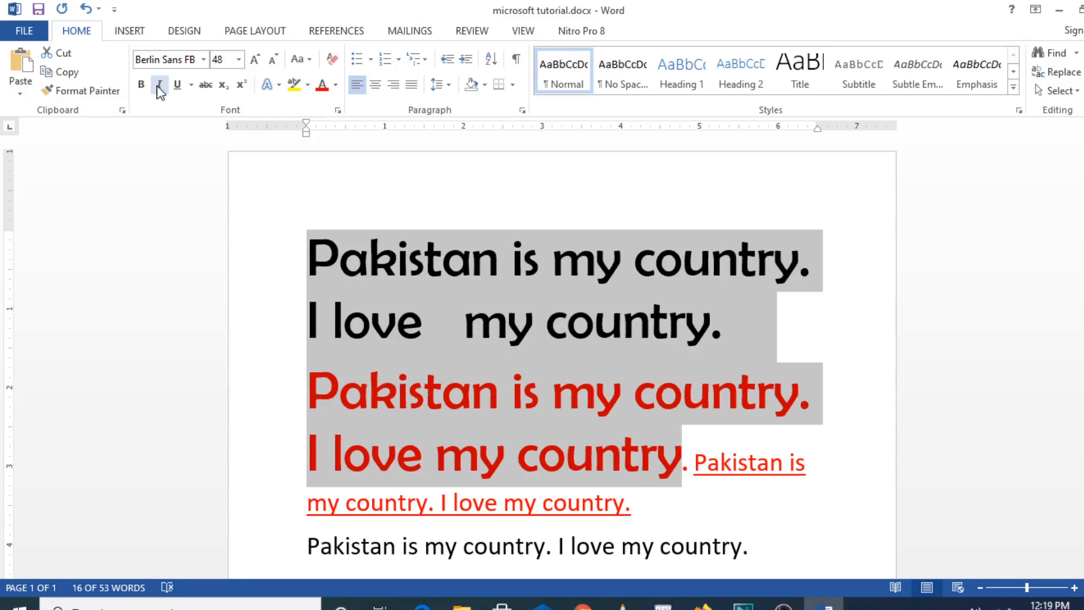
{"action": "left_click", "coordinate": [161, 90]}
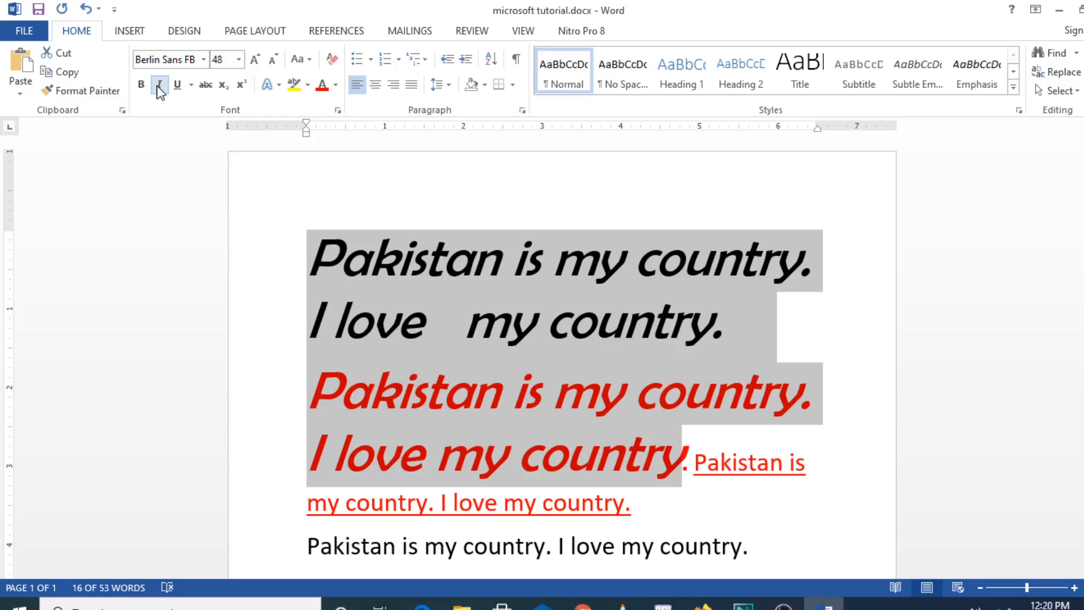
{"action": "left_click", "coordinate": [160, 91]}
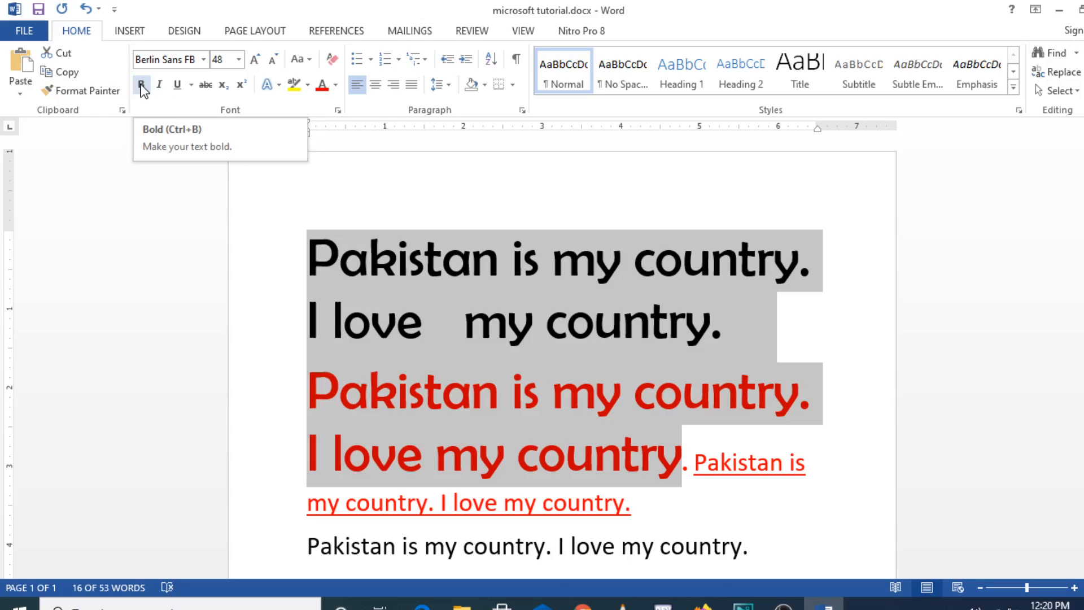
- Make the selected text bold, and turn strikethrough on and off again for it
{"action": "left_click", "coordinate": [141, 86]}
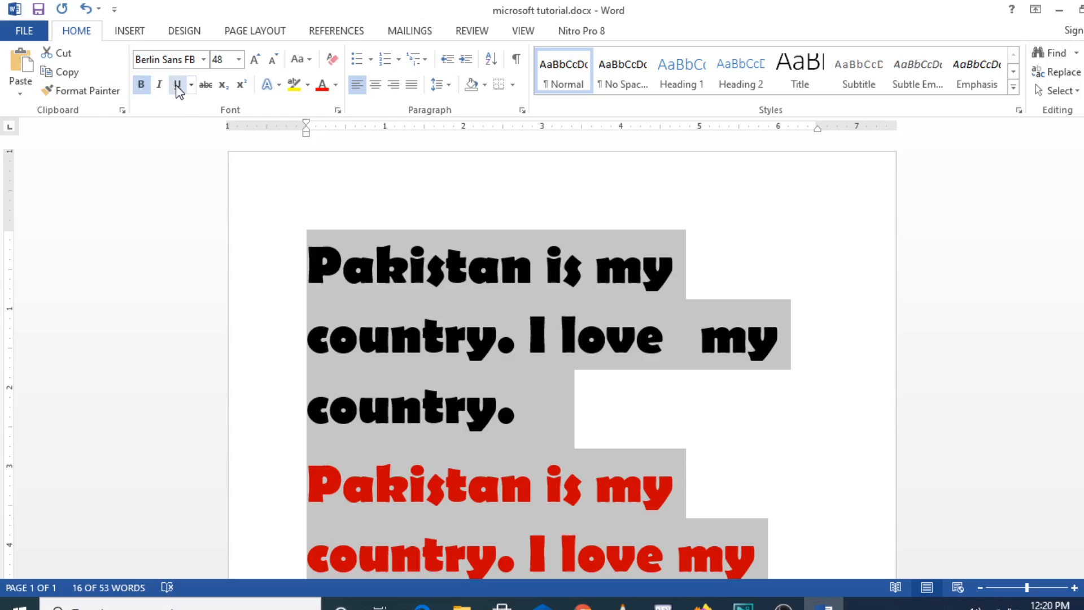
{"action": "left_click", "coordinate": [206, 86]}
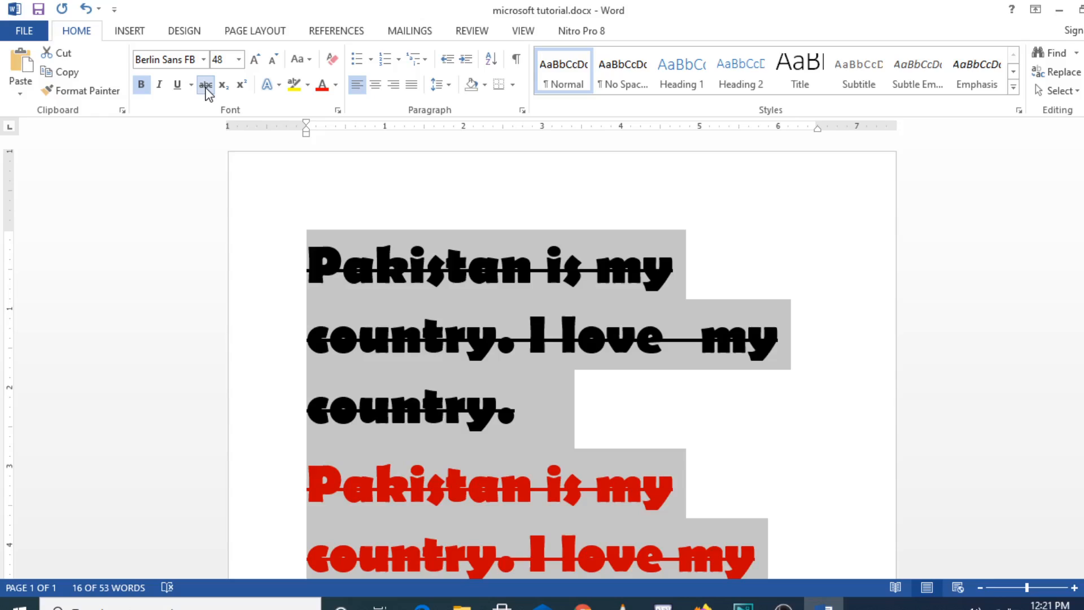
{"action": "left_click", "coordinate": [206, 86]}
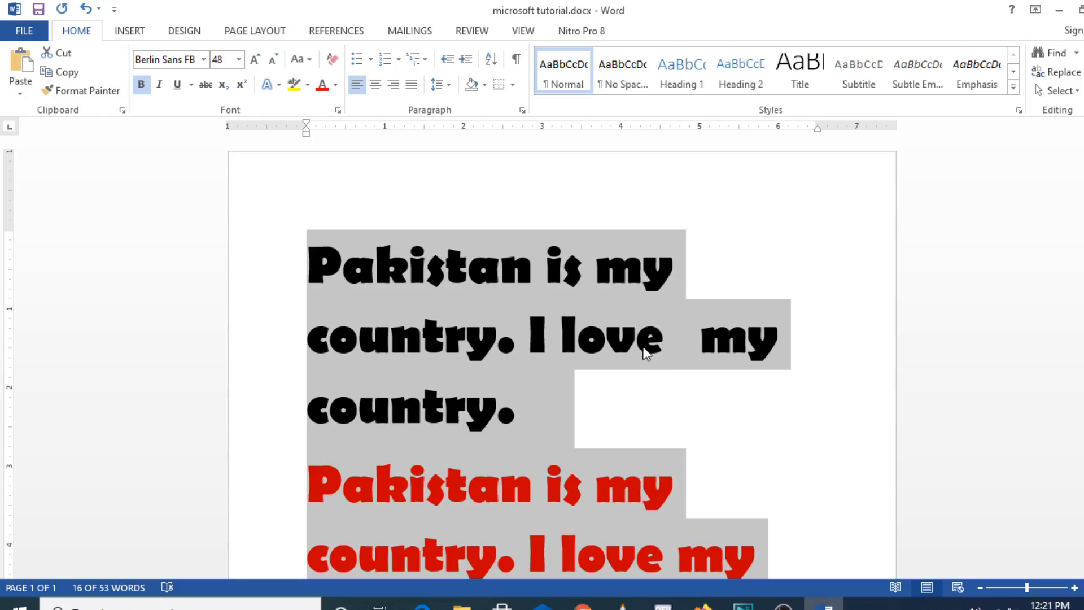
- Add the text X2 after the last "country." of the black text at the start of the document
{"action": "left_click", "coordinate": [629, 357]}
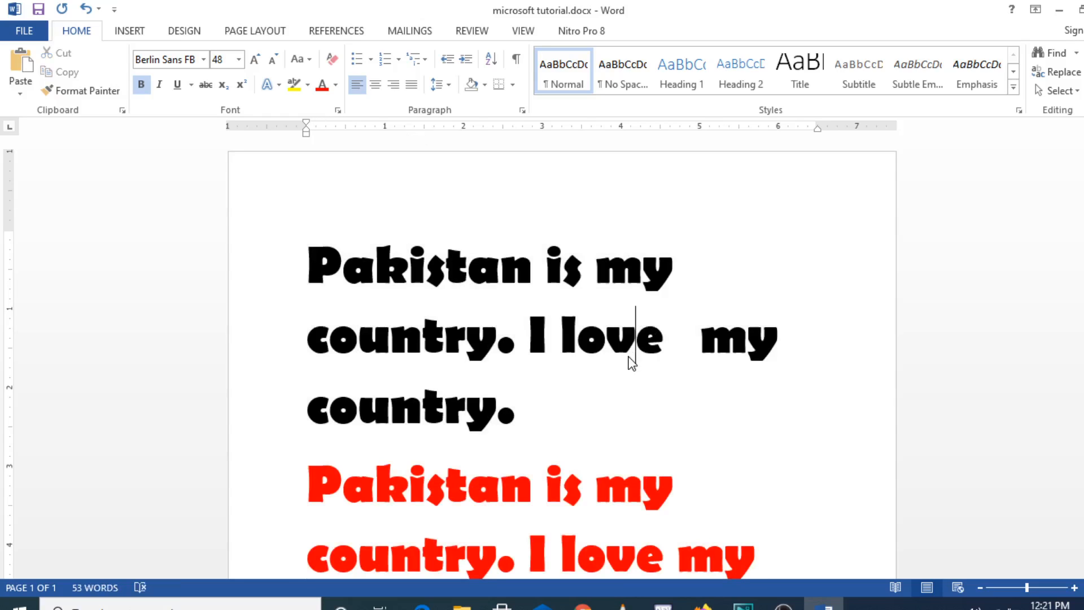
{"action": "key", "text": "Down"}
{"action": "type", "text": "x"}
{"action": "key", "text": "BackSpace"}
{"action": "type", "text": "X2"}
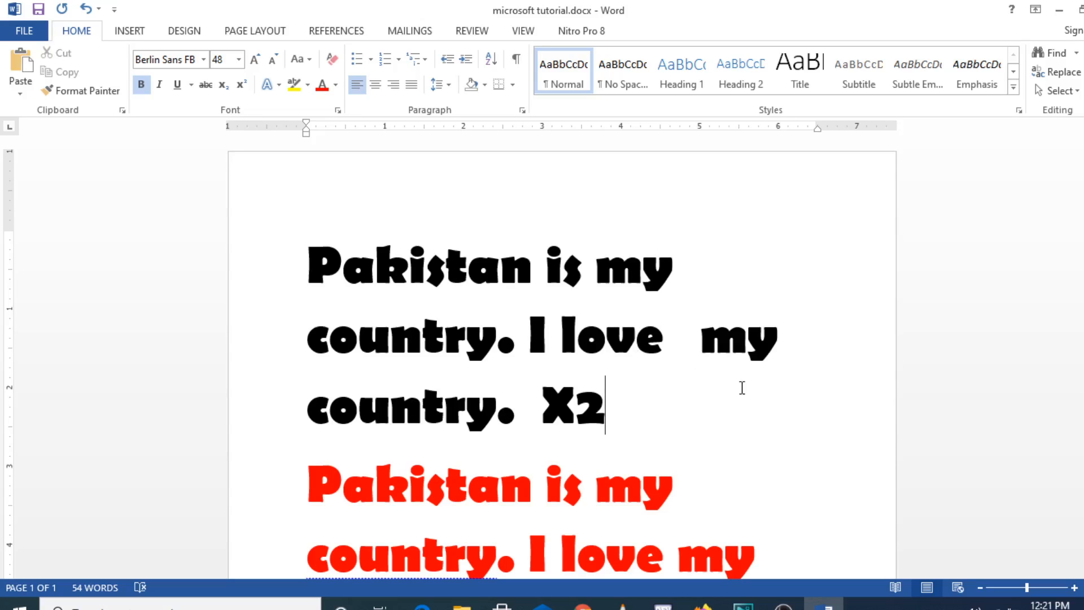
- Format the 2 in X2 as superscript, and switch it to subscript
{"action": "left_click_drag", "start_coordinate": [605, 412], "coordinate": [577, 413]}
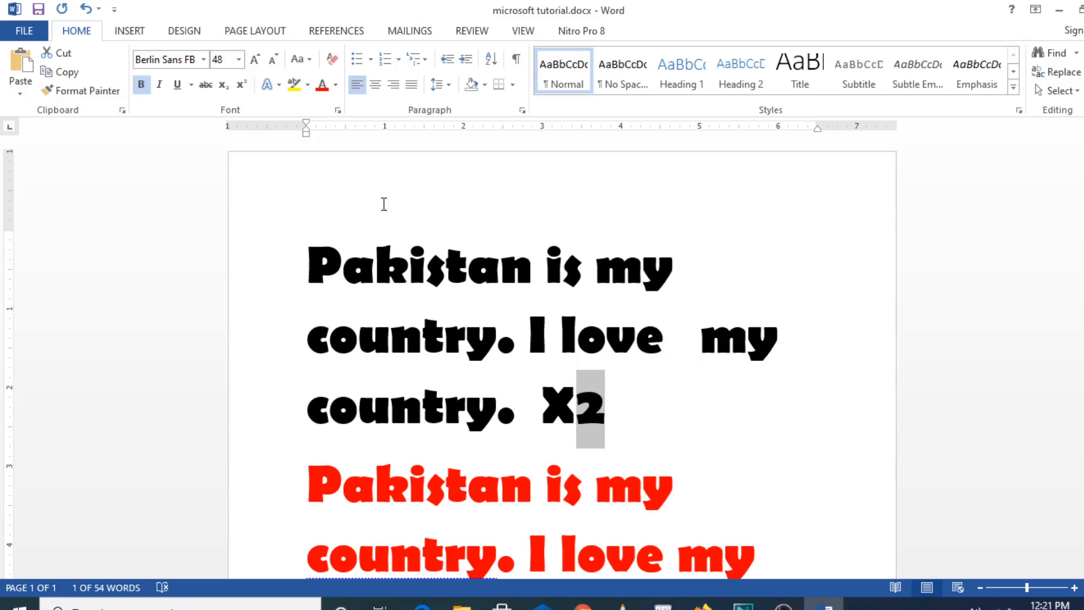
{"action": "left_click", "coordinate": [245, 83]}
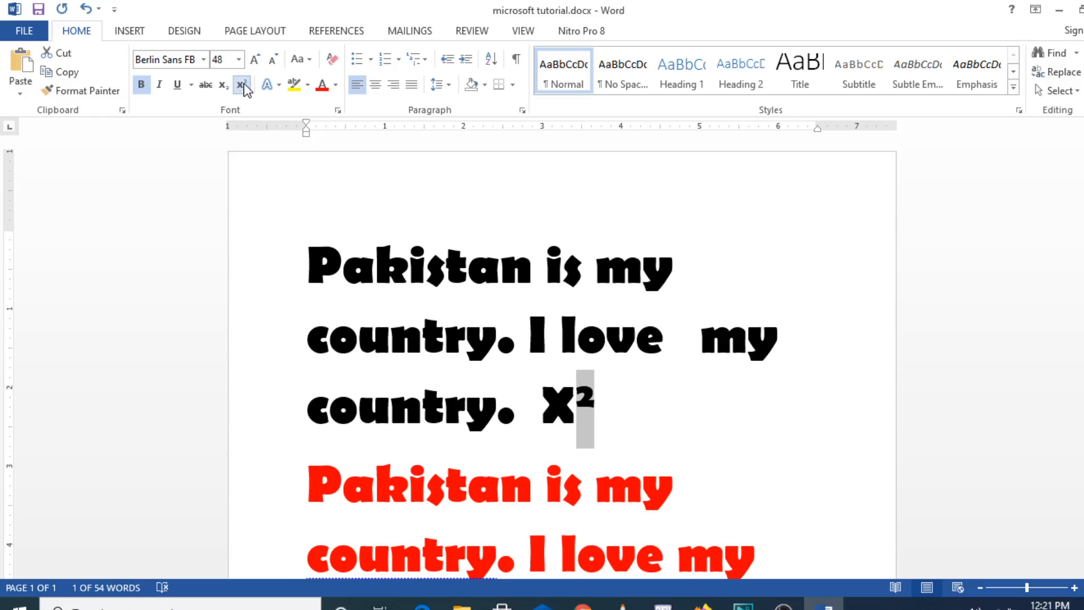
{"action": "left_click", "coordinate": [223, 84]}
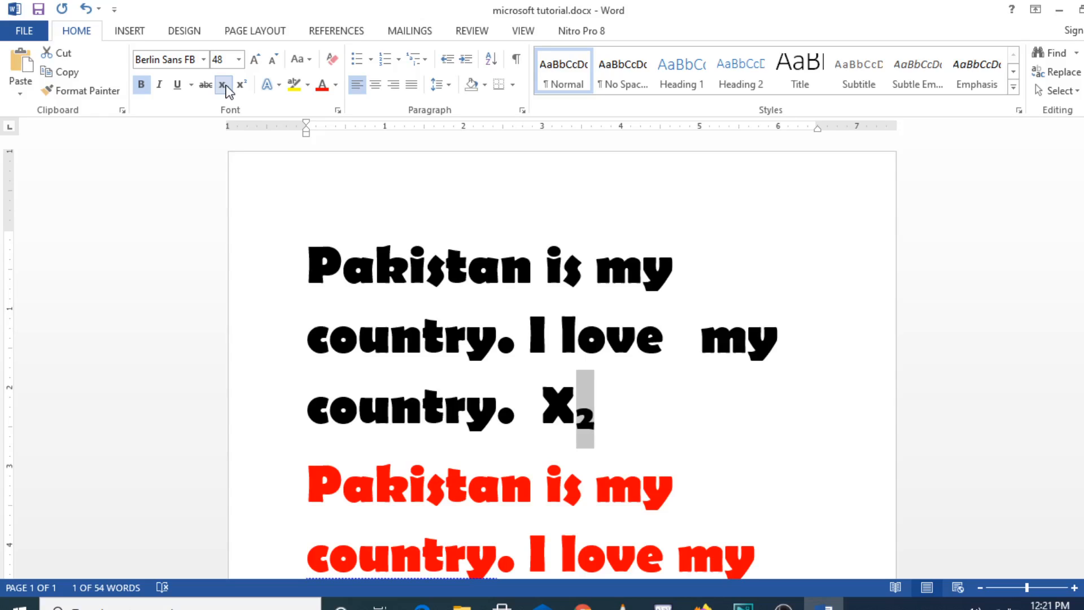
- Switch the 2 in X2 to superscript, and turn superscript off again for it
{"action": "left_click", "coordinate": [243, 85]}
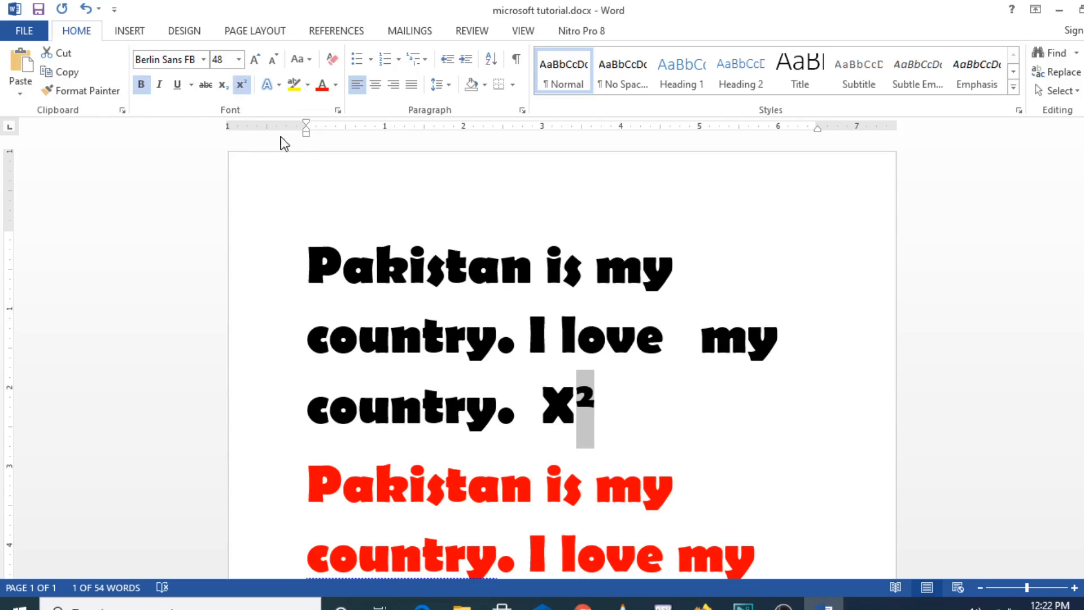
{"action": "left_click", "coordinate": [242, 85]}
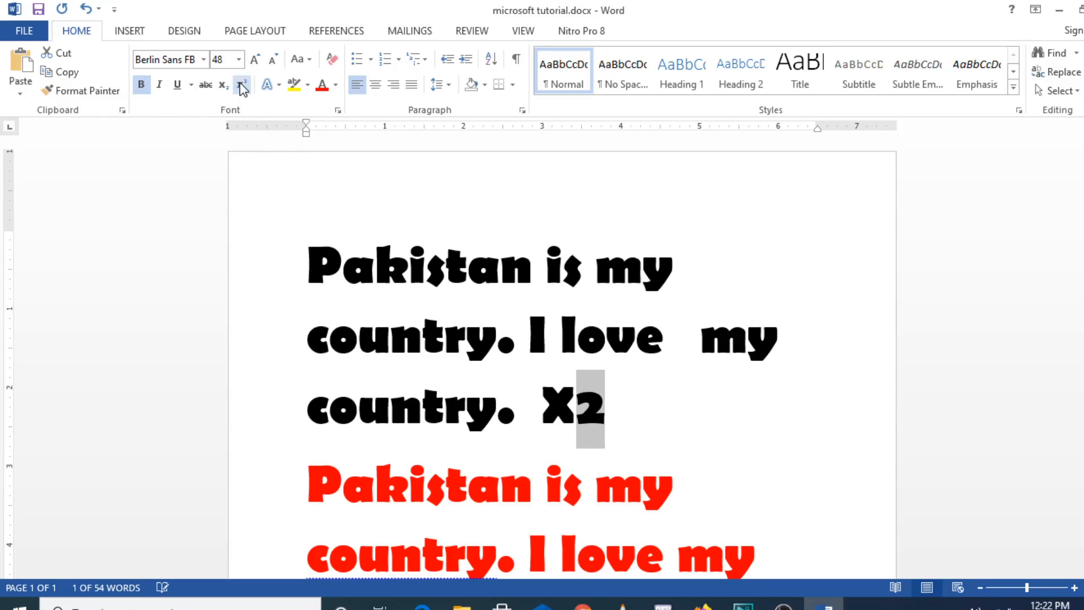
{"action": "left_click", "coordinate": [667, 418]}
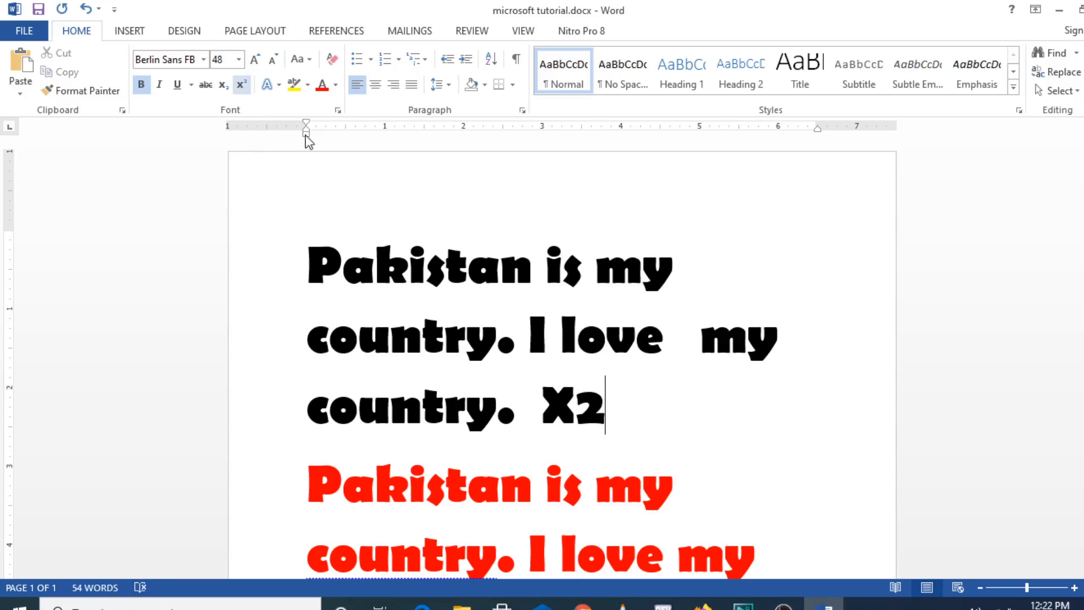
- Turn bold off and on again for the word "my" after "I love" in the black text
{"action": "left_click_drag", "start_coordinate": [790, 346], "coordinate": [710, 344]}
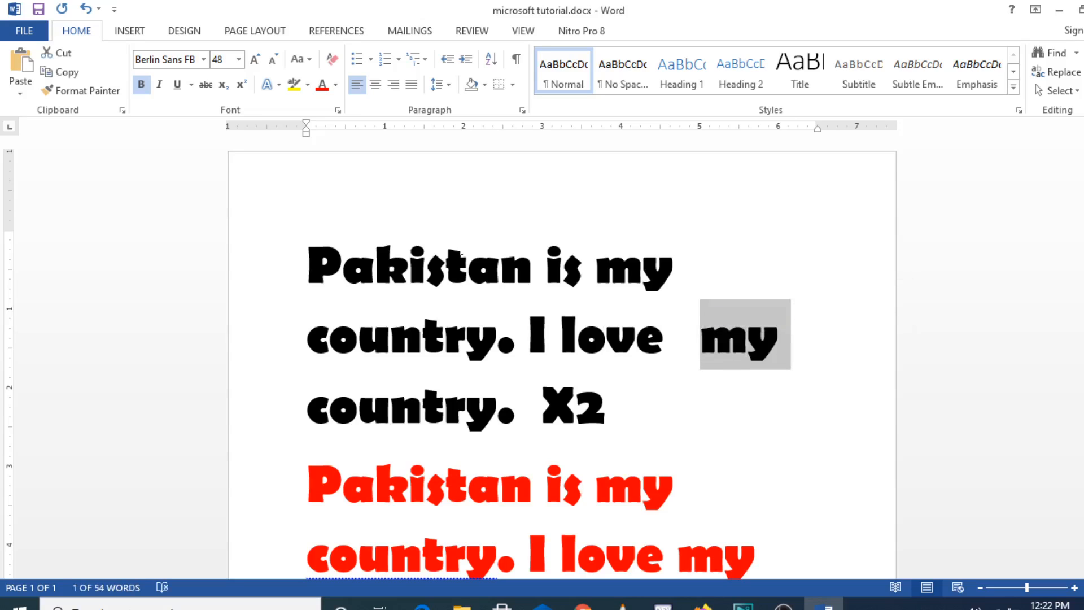
{"action": "left_click", "coordinate": [140, 88]}
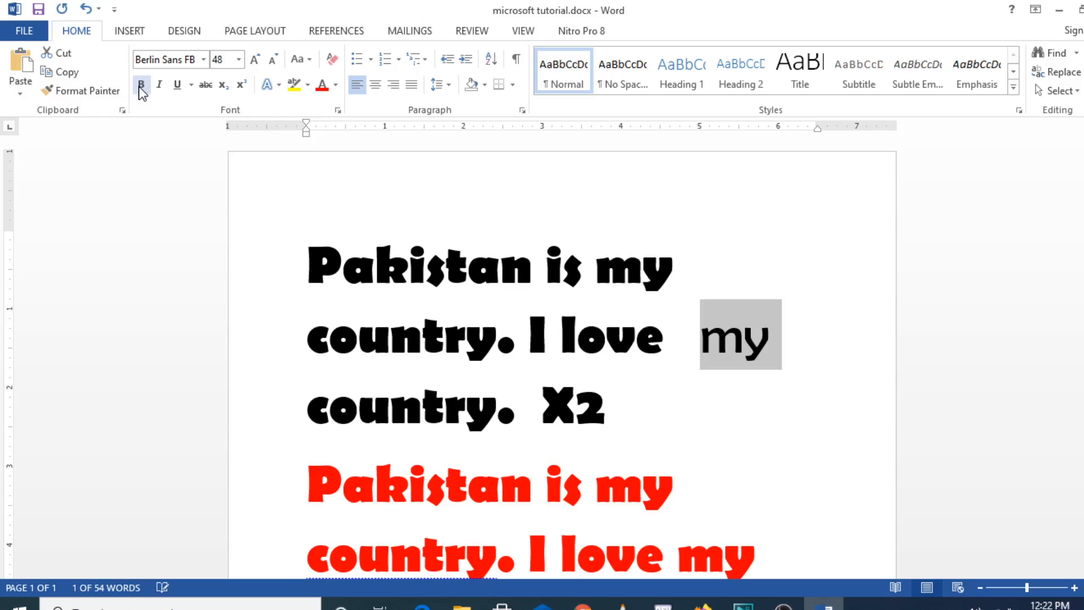
{"action": "left_click", "coordinate": [141, 90]}
{"action": "left_click", "coordinate": [193, 181]}
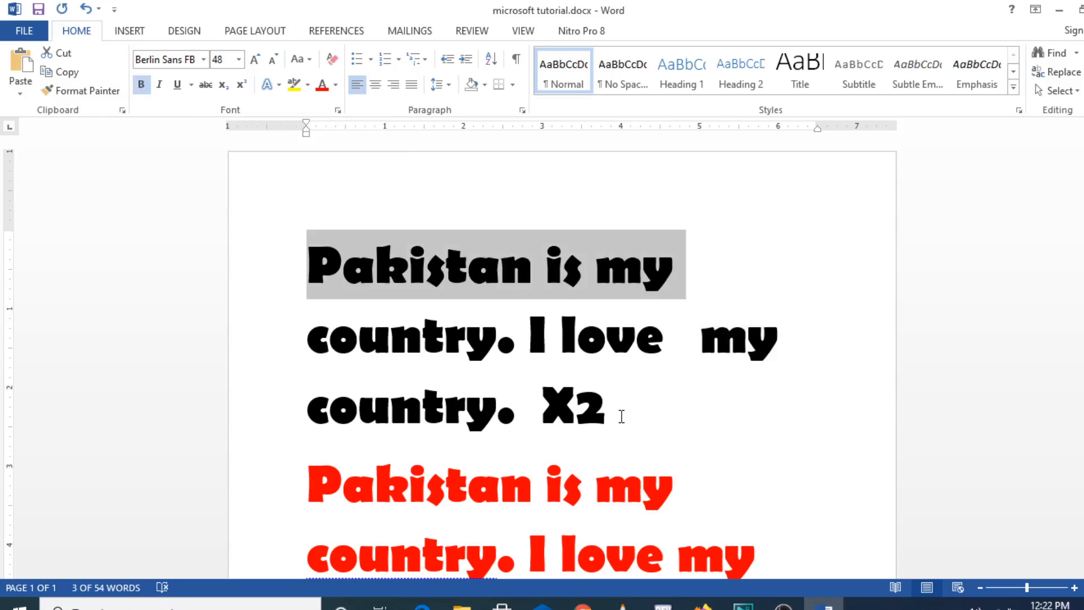
- Format the 2 in X2 after the black text as superscript
{"action": "left_click_drag", "start_coordinate": [608, 408], "coordinate": [576, 408]}
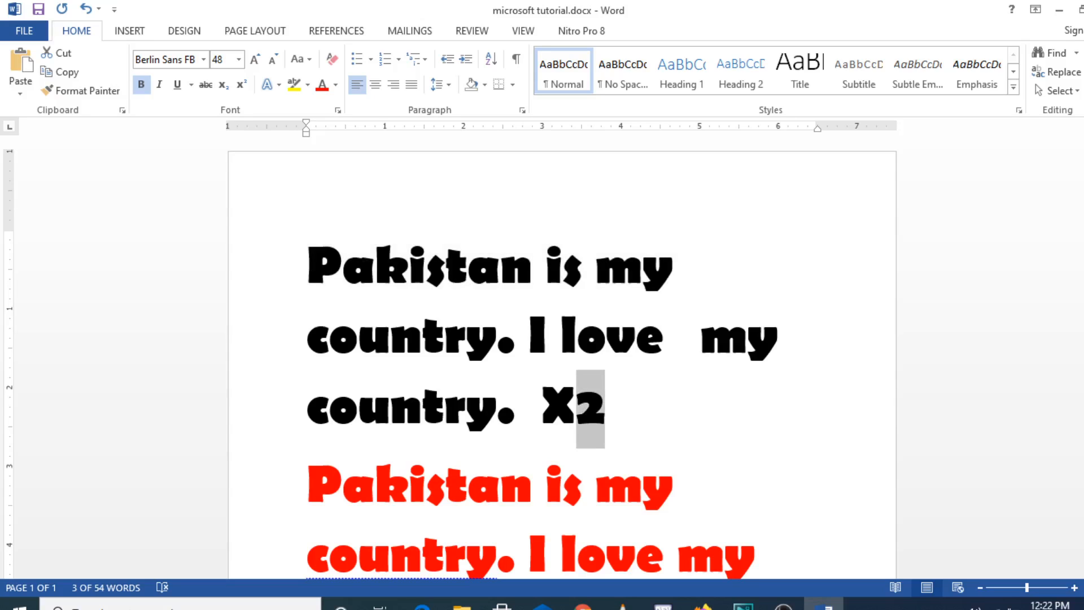
{"action": "left_click", "coordinate": [241, 86]}
{"action": "left_click", "coordinate": [646, 384]}
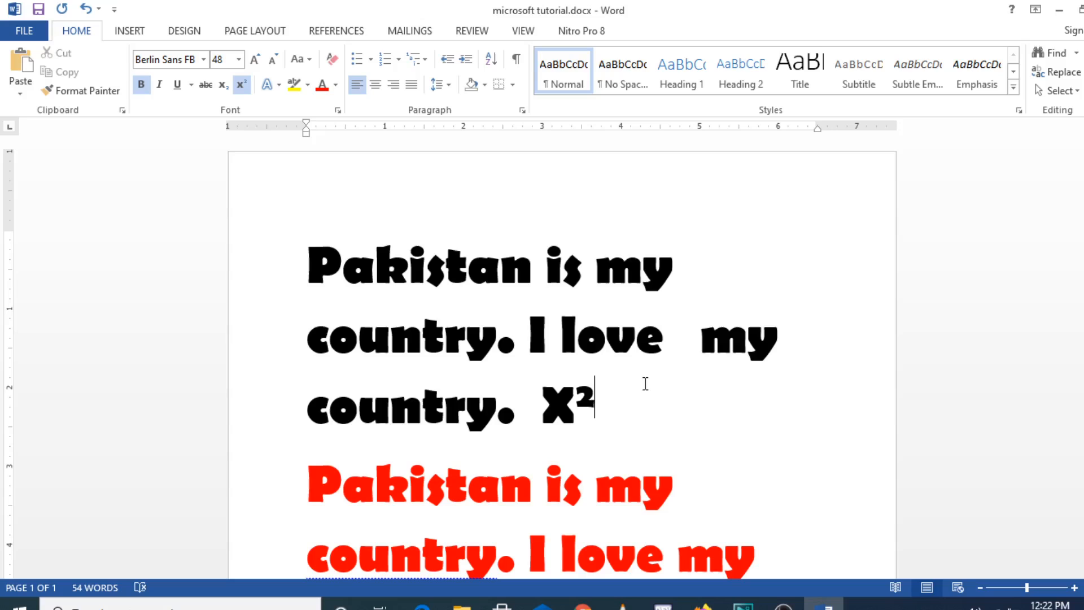
- Replace the superscript 2 after the X with the superscript letters ab
{"action": "left_click_drag", "start_coordinate": [596, 404], "coordinate": [572, 405]}
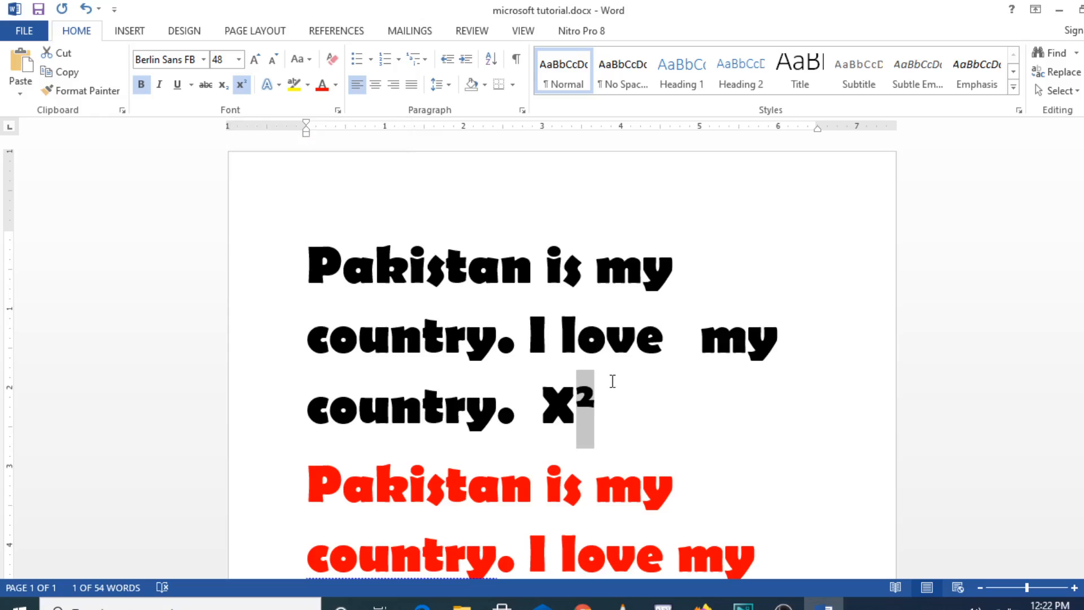
{"action": "left_click", "coordinate": [656, 427]}
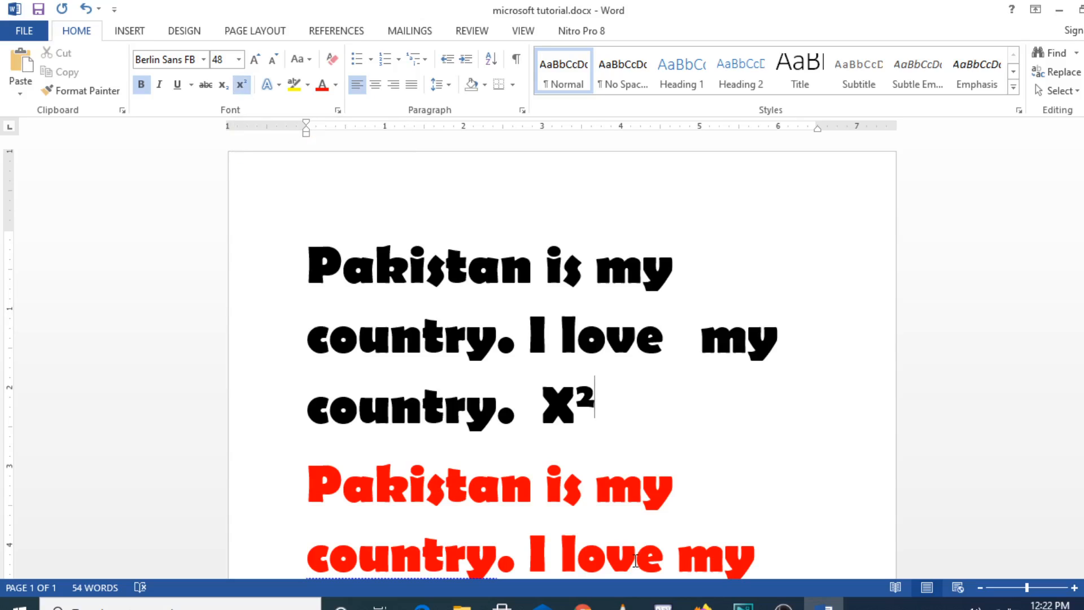
{"action": "key", "text": "BackSpace"}
{"action": "type", "text": "ab"}
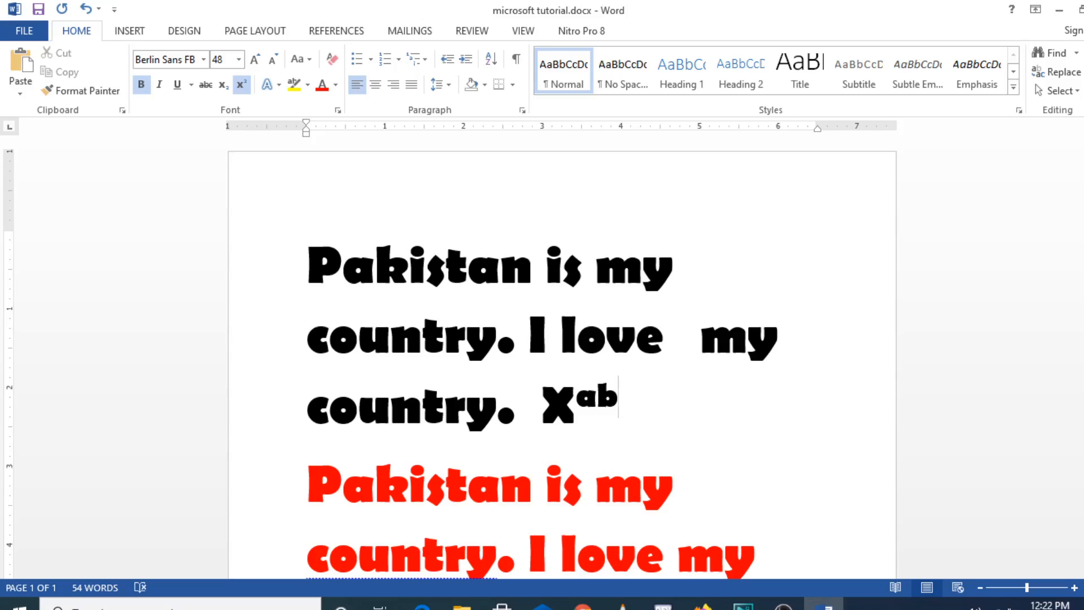
- Turn superscript off, add the letters ann in normal text after the superscript ab, and delete them again
{"action": "left_click", "coordinate": [243, 86]}
{"action": "type", "text": "anns"}
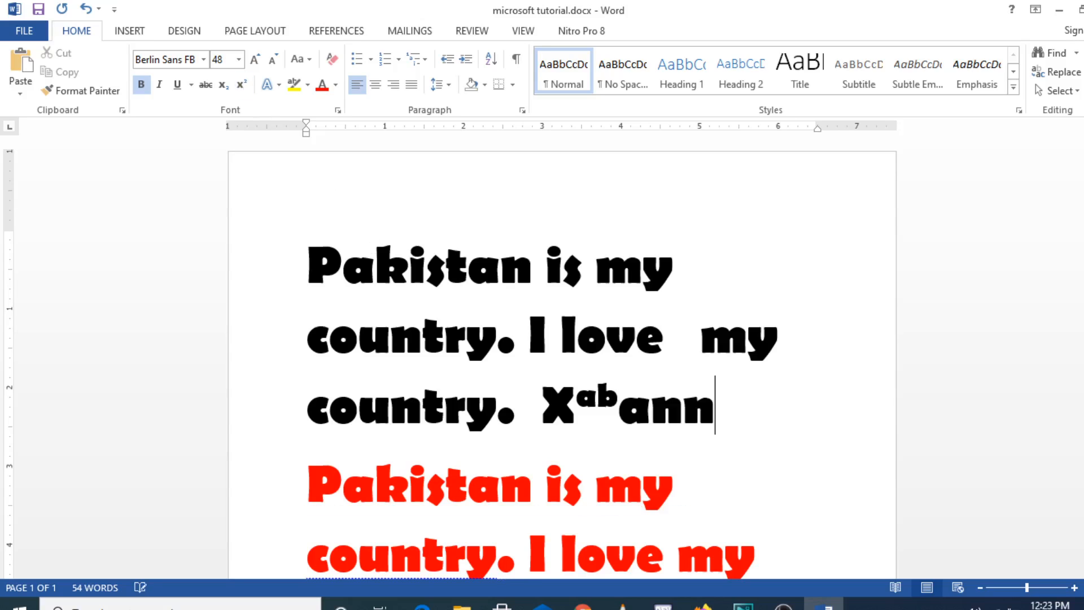
{"action": "key", "text": "BackSpace"}
{"action": "key", "text": "BackSpace"}
{"action": "key", "text": "BackSpace"}
{"action": "key", "text": "BackSpace"}
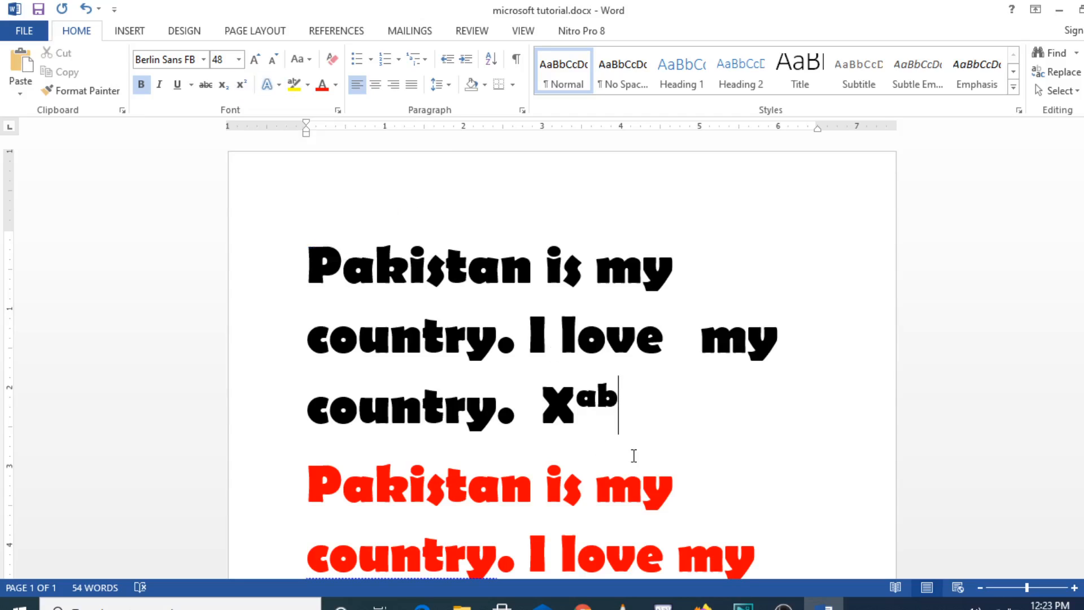
- Apply the orange-outlined, white-filled text effect to the plain black line "Pakistan is my country. I love my country."
{"action": "key", "text": "Down"}
{"action": "key", "text": "ctrl+End"}
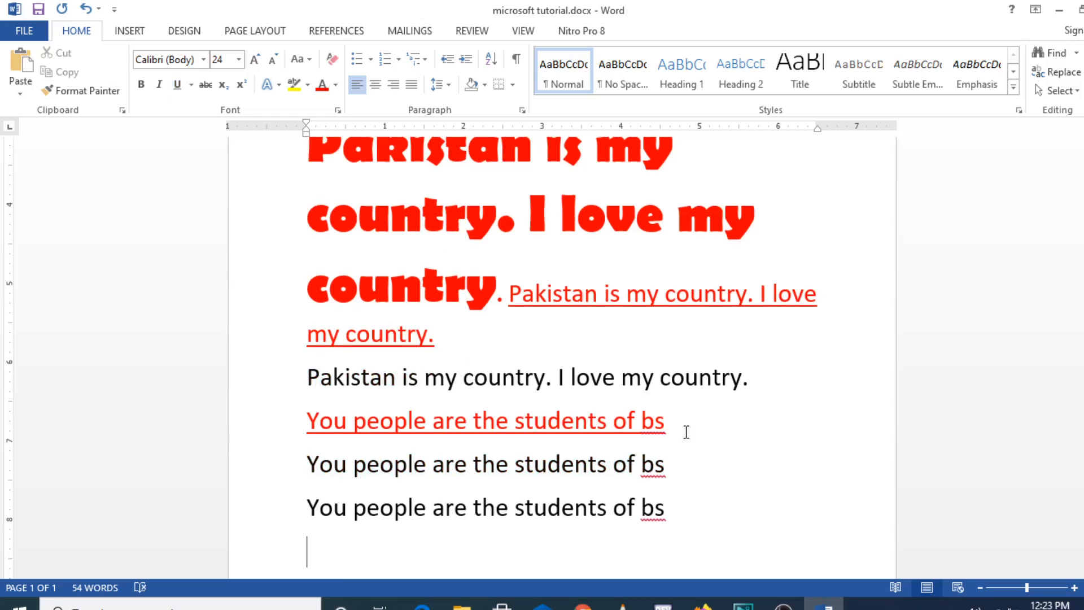
{"action": "left_click_drag", "start_coordinate": [750, 391], "coordinate": [316, 386]}
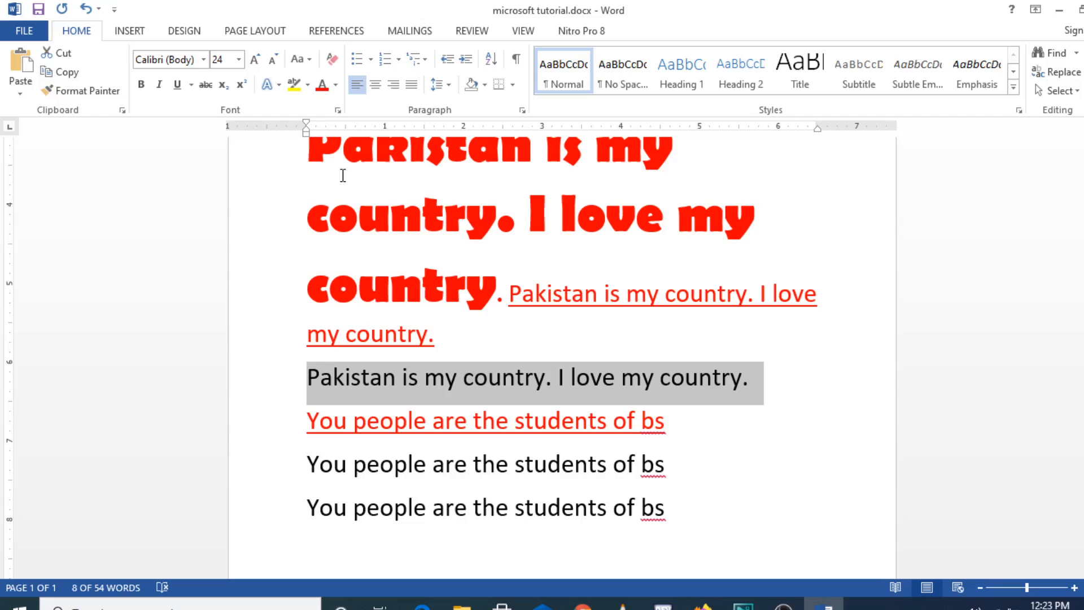
{"action": "left_click", "coordinate": [278, 86]}
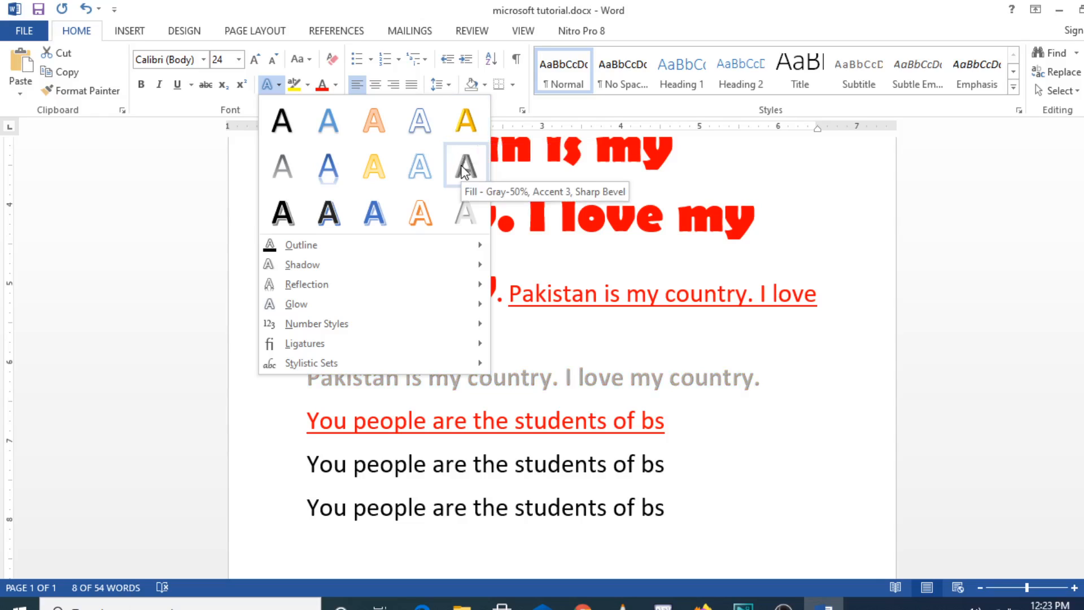
{"action": "left_click", "coordinate": [419, 212]}
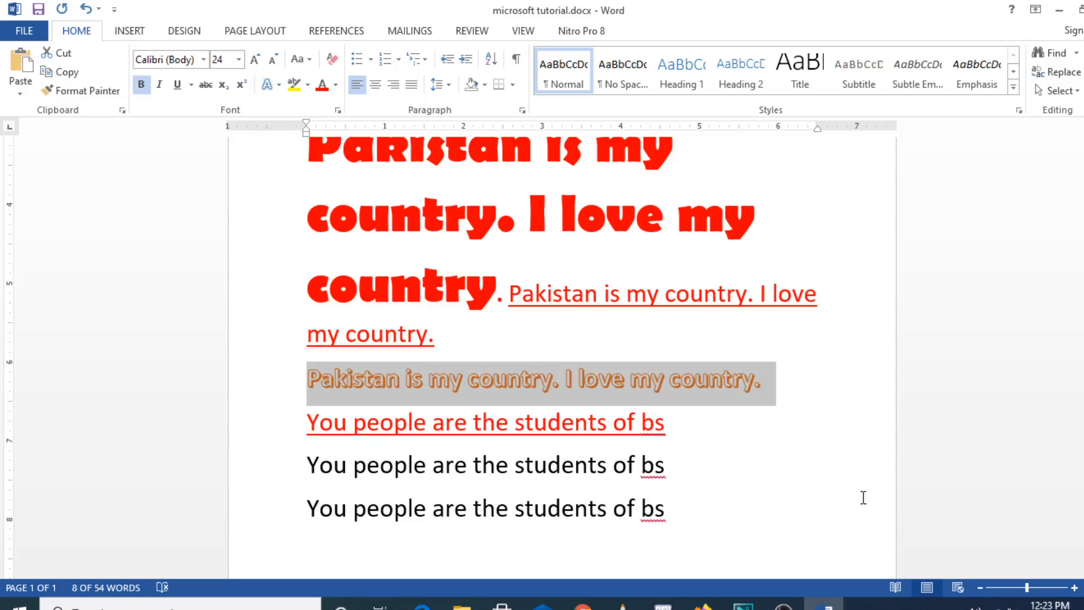
{"action": "left_click", "coordinate": [834, 448]}
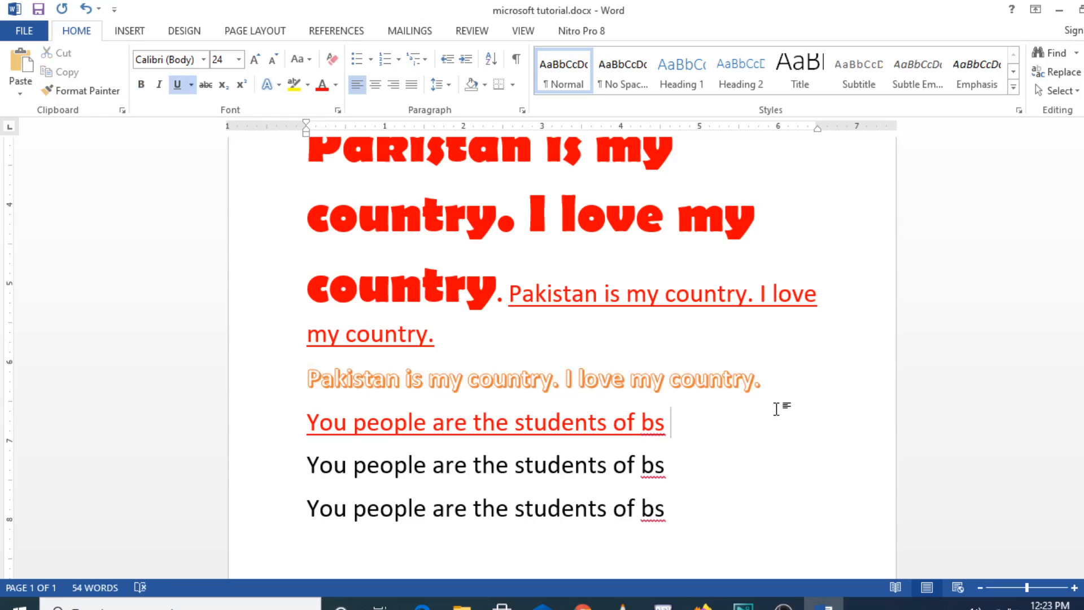
{"action": "left_click", "coordinate": [764, 382]}
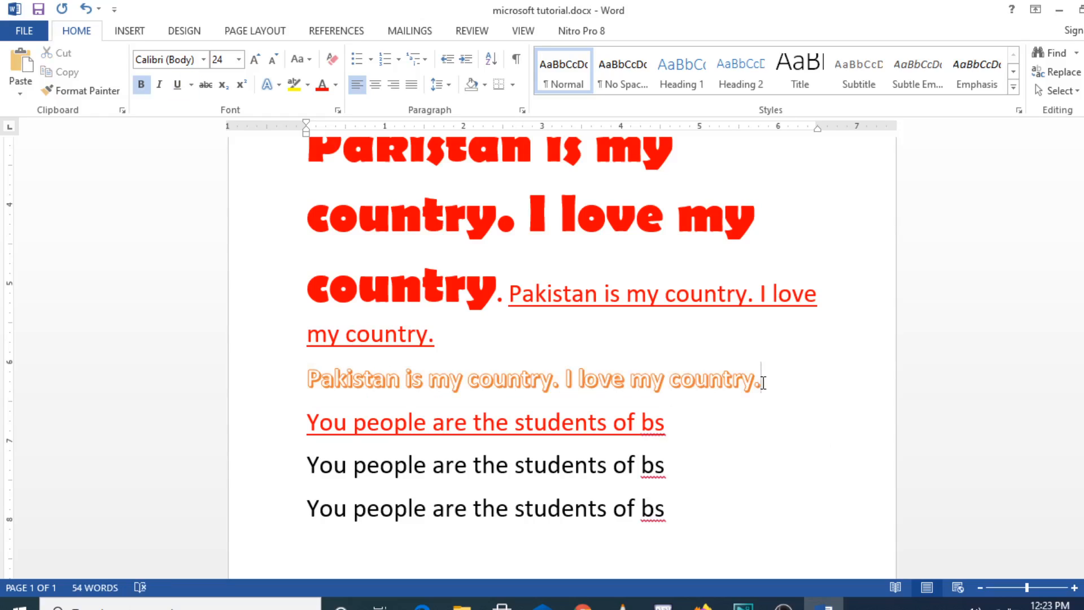
{"action": "left_click_drag", "start_coordinate": [762, 380], "coordinate": [351, 374]}
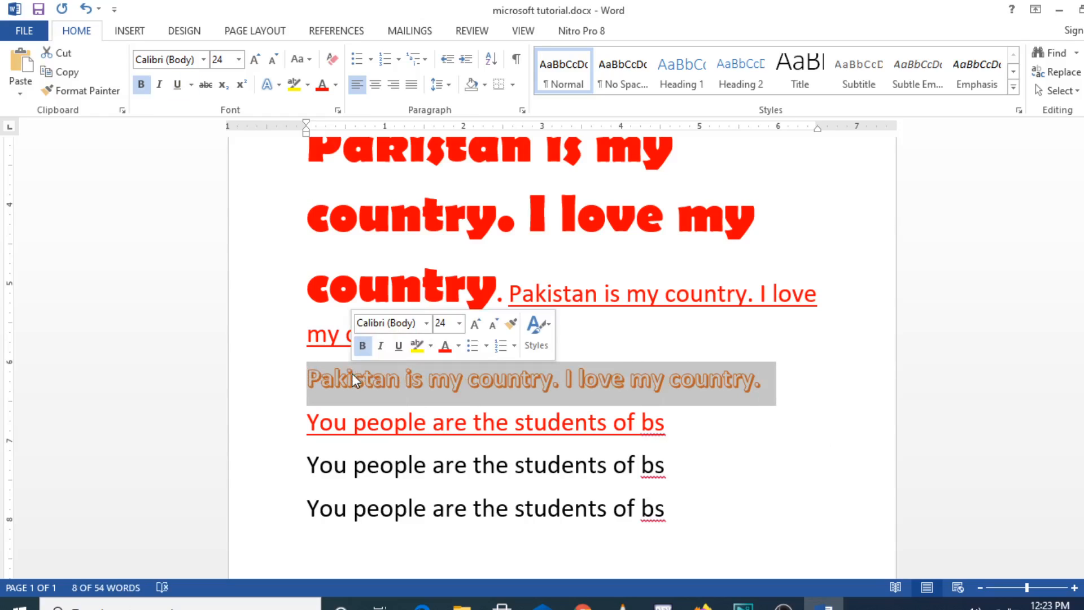
{"action": "left_click", "coordinate": [755, 454]}
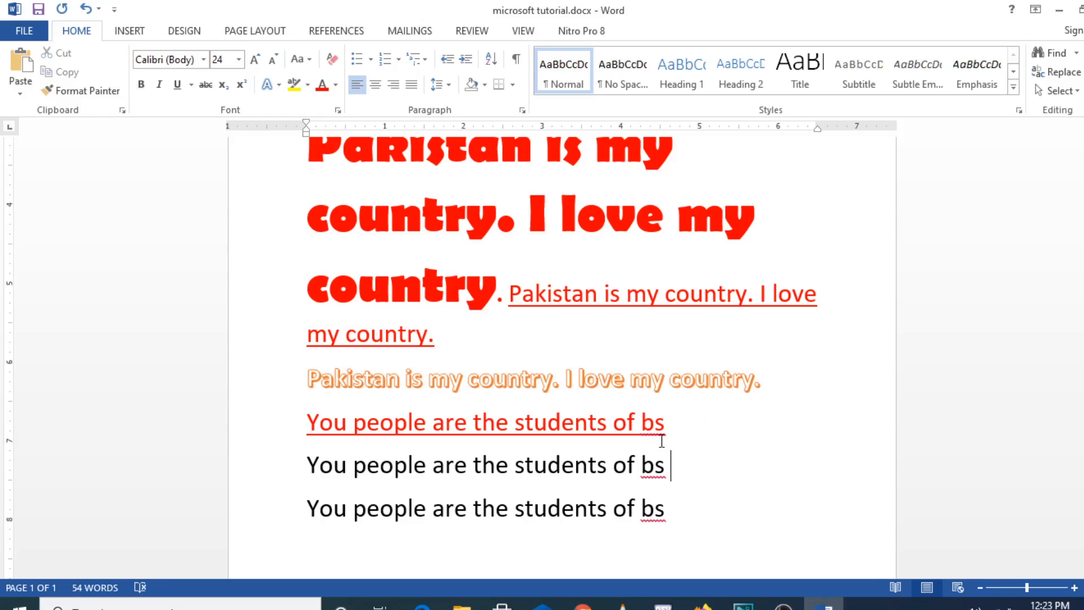
{"action": "left_click", "coordinate": [279, 86]}
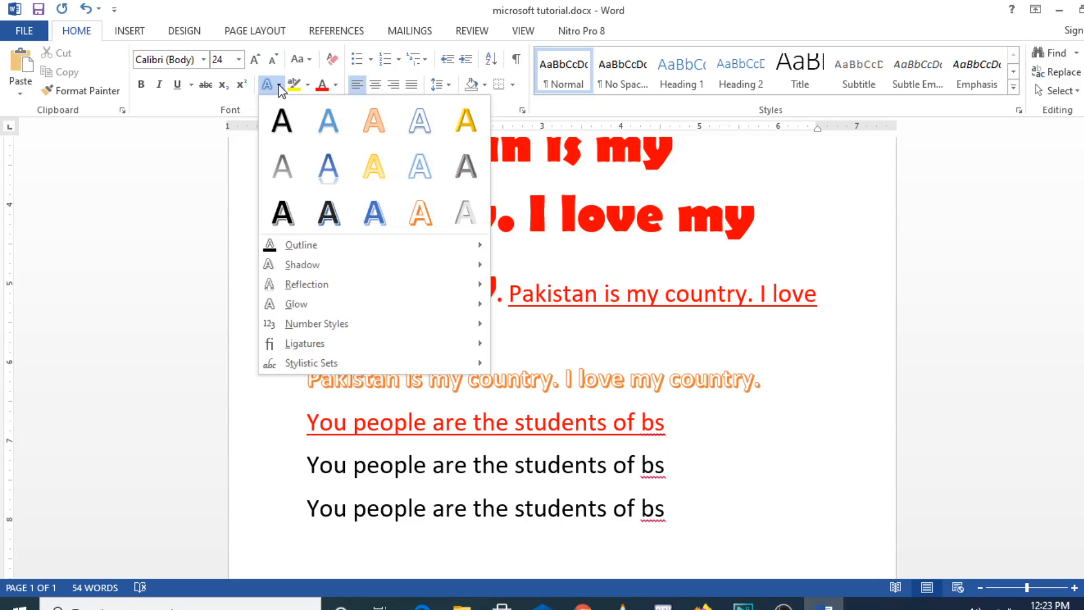
{"action": "left_click", "coordinate": [763, 384]}
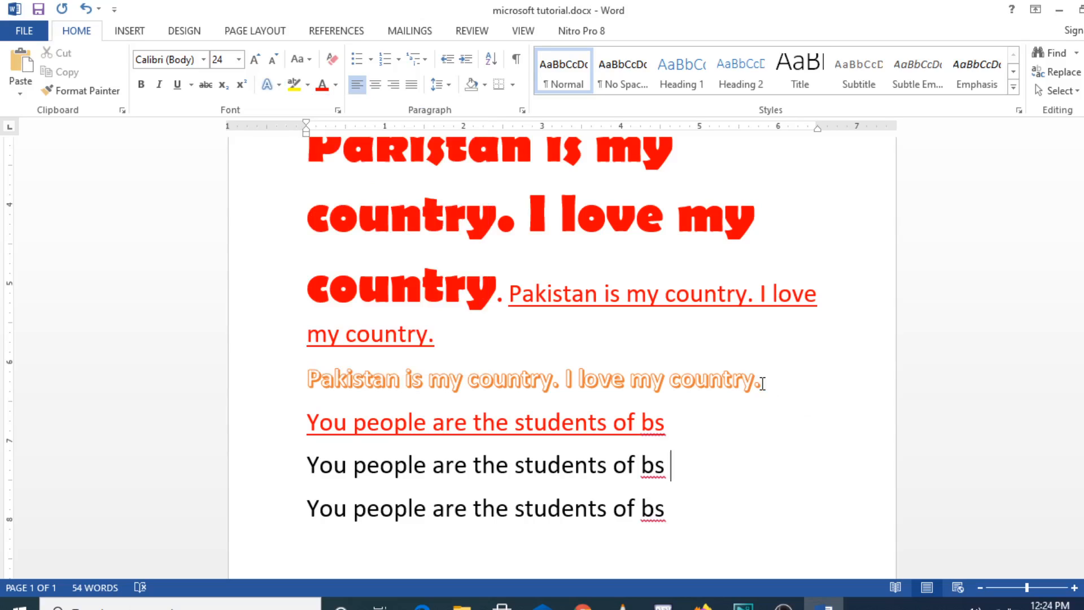
- Add a line reading "Acpsdpocsopjsjs n" below the orange outlined line, using the same text effect
{"action": "left_click", "coordinate": [762, 383]}
{"action": "key", "text": "Return"}
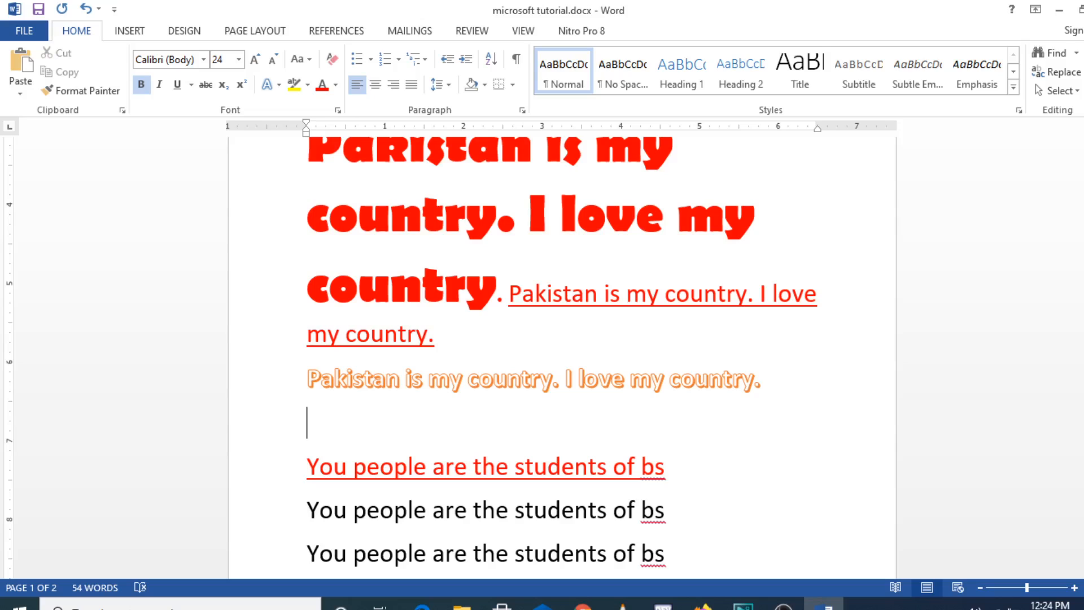
{"action": "type", "text": "acpsdpocsopjsjs"}
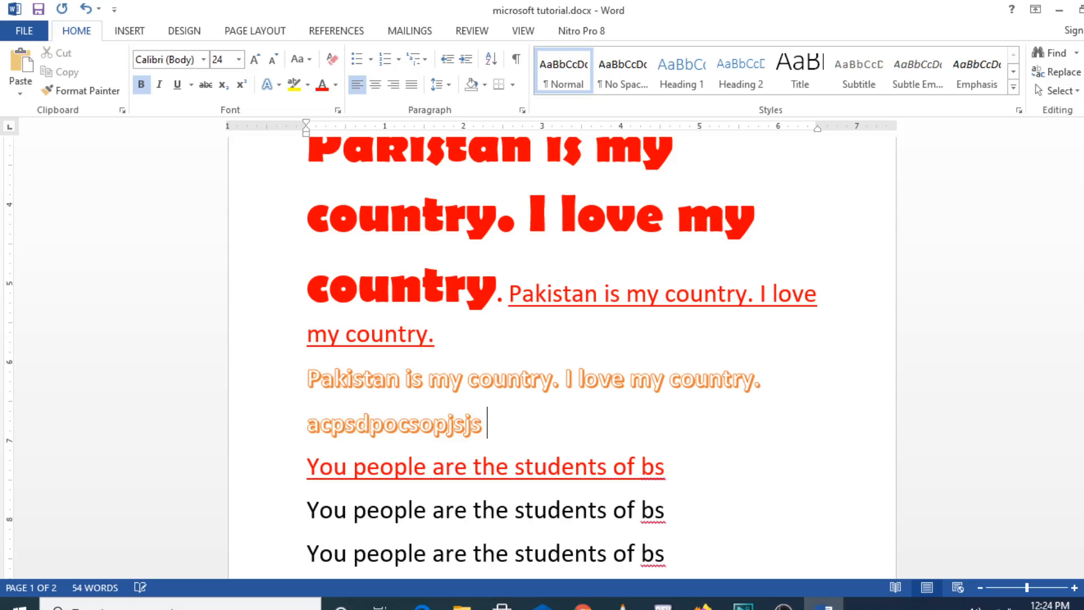
{"action": "type", "text": " n"}
- Add a line reading "Osdajpodjsp99d99e9f" below the red underlined "You people are the students of bs"
{"action": "left_click", "coordinate": [675, 463]}
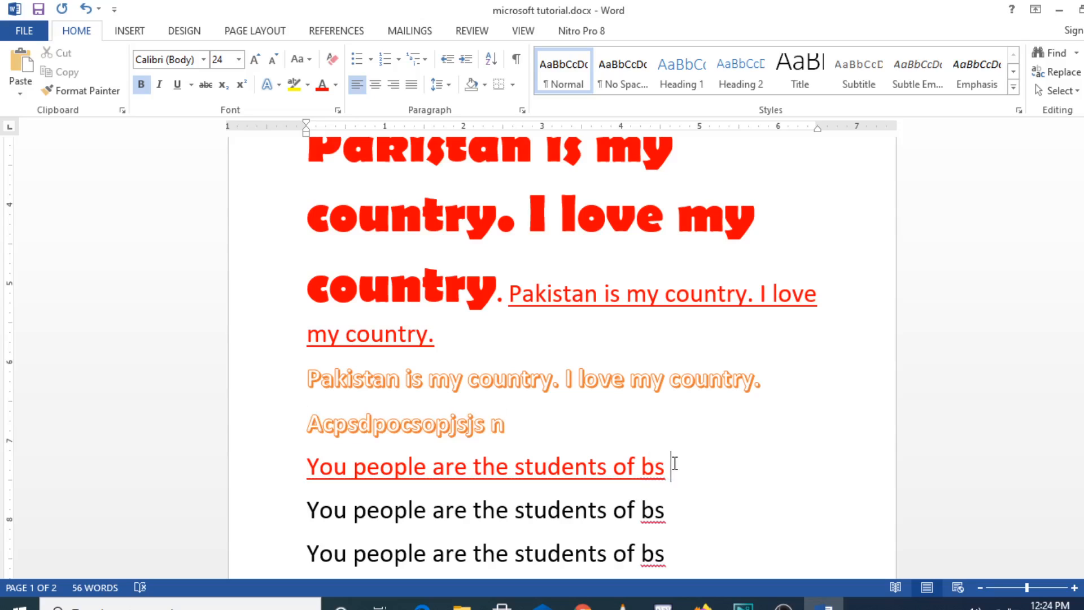
{"action": "key", "text": "Return"}
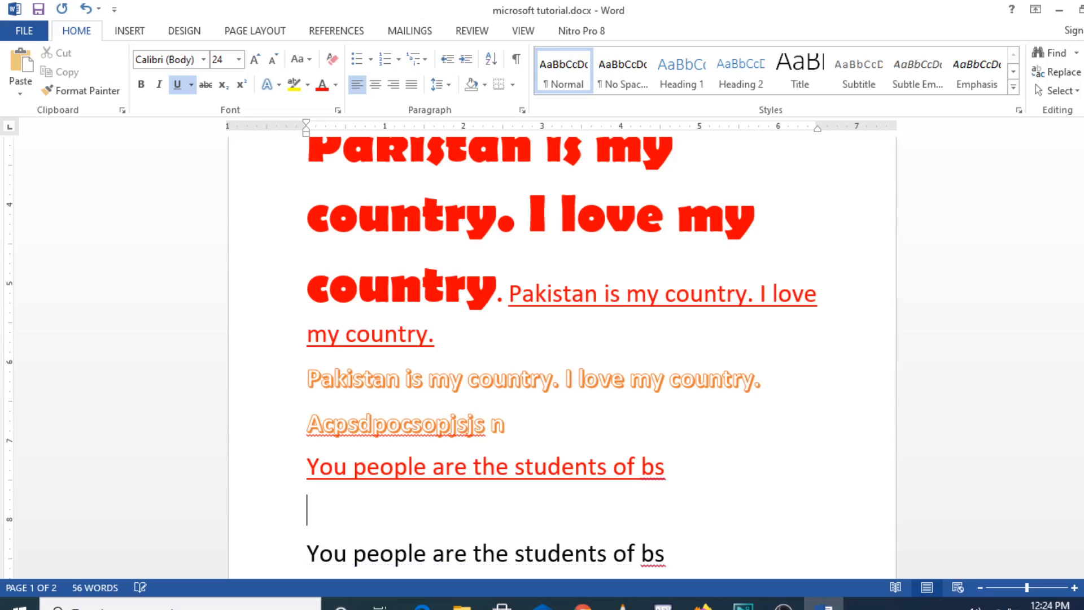
{"action": "type", "text": "Osdajpodjsp99d99e9f"}
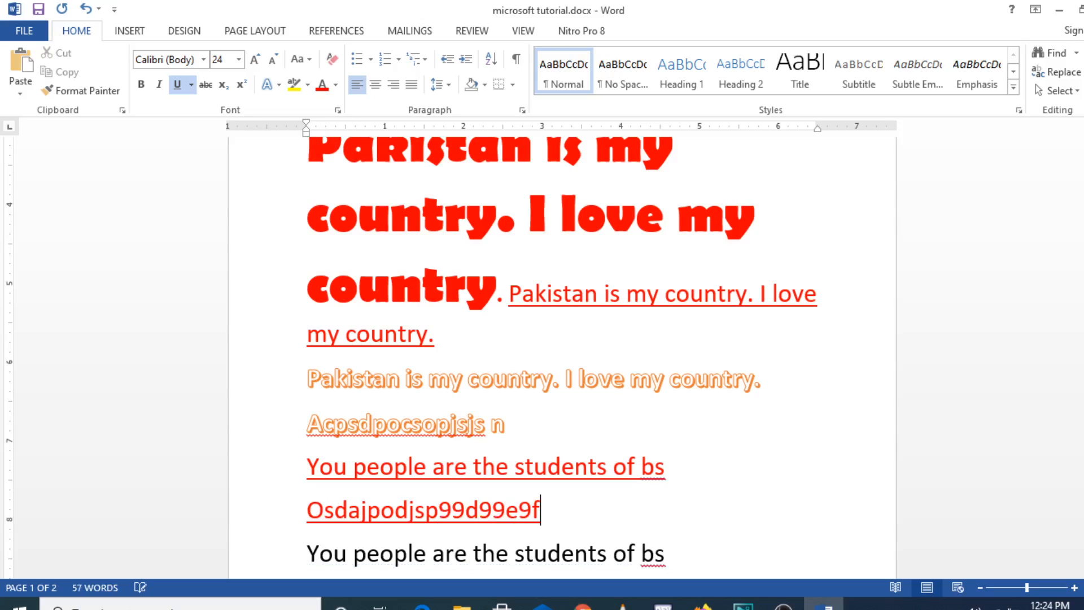
- Delete the line "Acpsdpocsopjsjs n", and keep the orange outlined line above ending with a period
{"action": "left_click", "coordinate": [507, 425]}
{"action": "key", "text": "BackSpace"}
{"action": "key", "text": "BackSpace"}
{"action": "key", "text": "BackSpace"}
{"action": "key", "text": "BackSpace"}
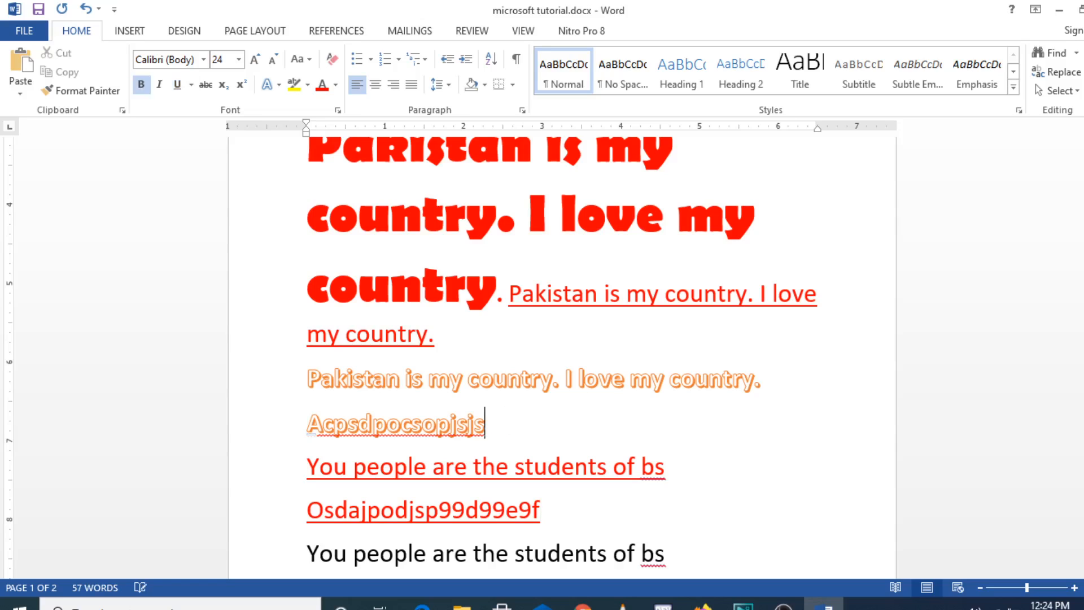
{"action": "key", "text": "BackSpace"}
{"action": "key", "text": "BackSpace"}
{"action": "key", "text": "BackSpace"}
{"action": "key", "text": "BackSpace"}
{"action": "key", "text": "BackSpace"}
{"action": "key", "text": "BackSpace"}
{"action": "key", "text": "BackSpace"}
{"action": "key", "text": "BackSpace"}
{"action": "key", "text": "BackSpace"}
{"action": "key", "text": "BackSpace"}
{"action": "key", "text": "BackSpace"}
{"action": "key", "text": "BackSpace"}
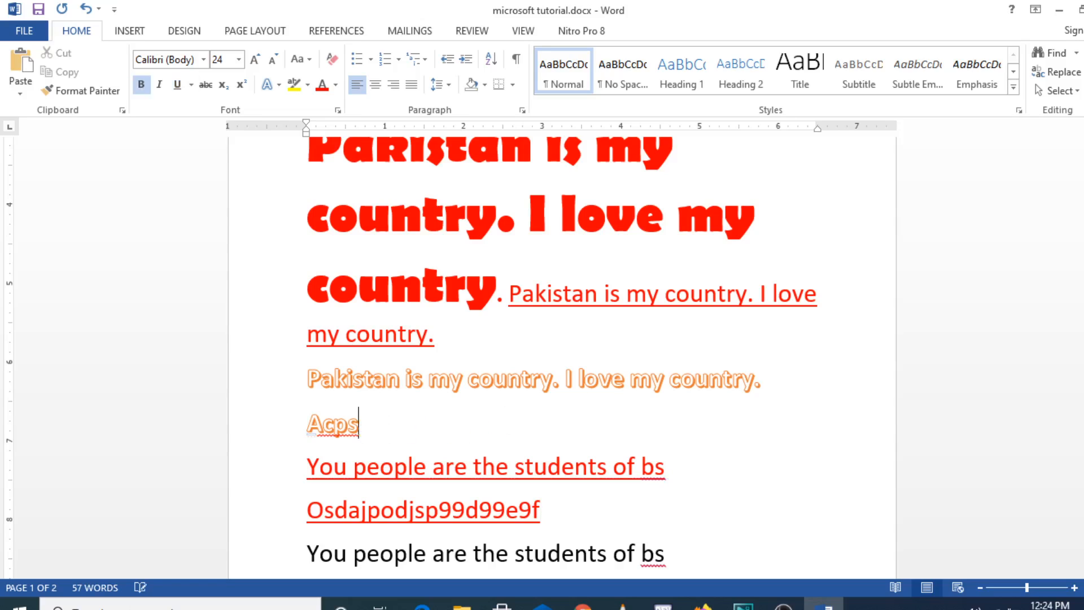
{"action": "key", "text": "BackSpace"}
{"action": "key", "text": "BackSpace"}
{"action": "key", "text": "BackSpace"}
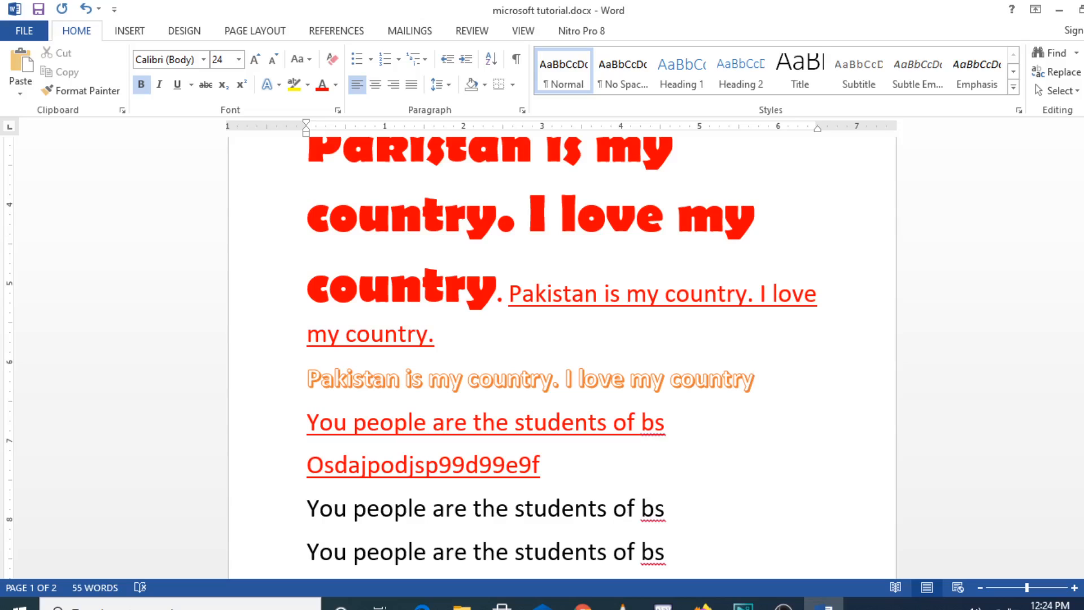
{"action": "type", "text": "."}
{"action": "left_click", "coordinate": [308, 86]}
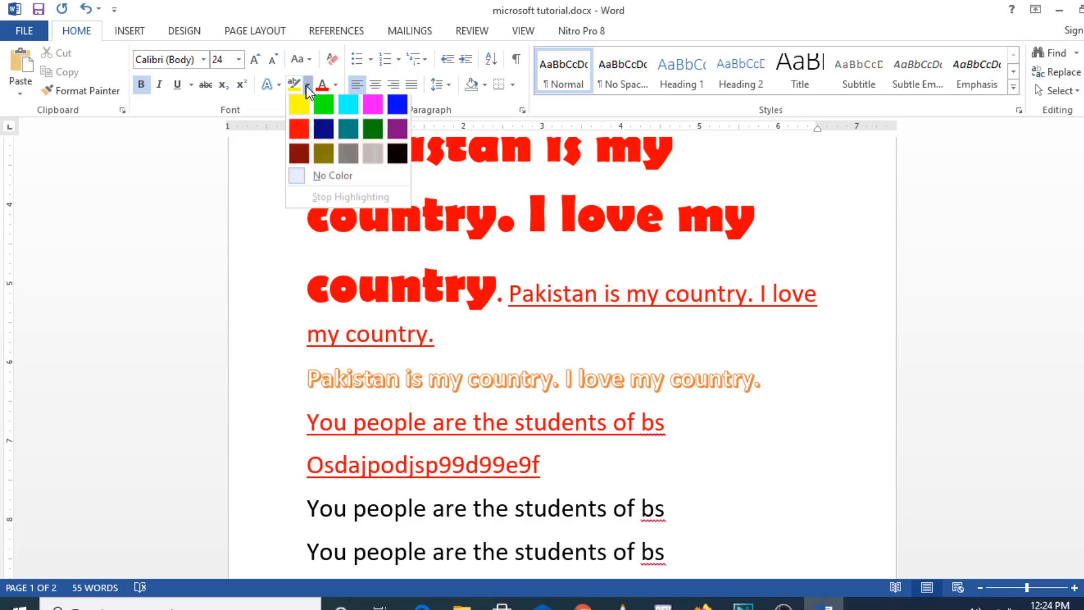
{"action": "left_click", "coordinate": [793, 367]}
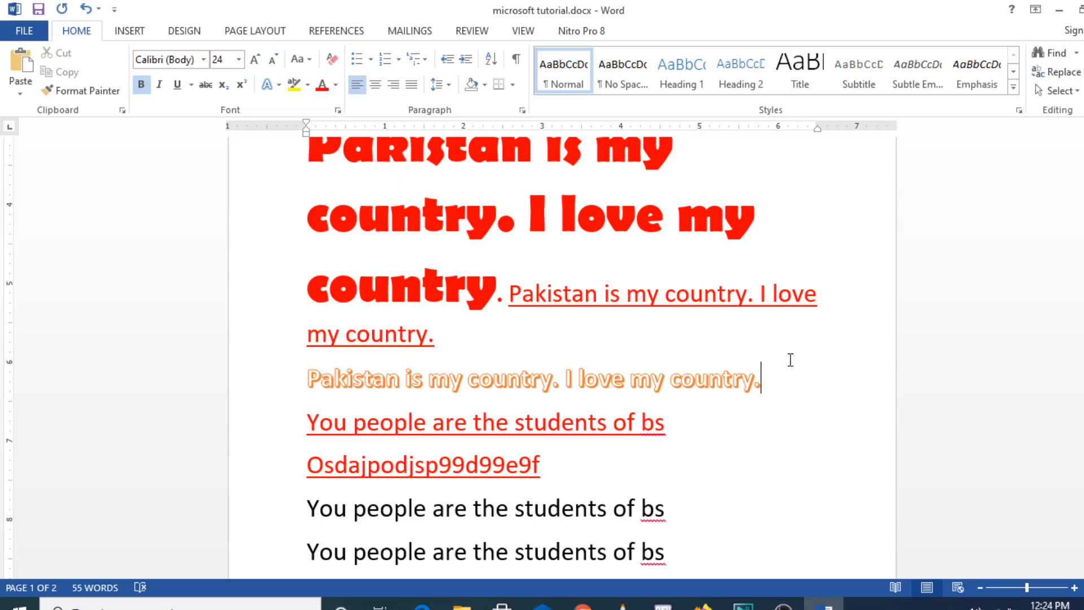
{"action": "left_click", "coordinate": [307, 84]}
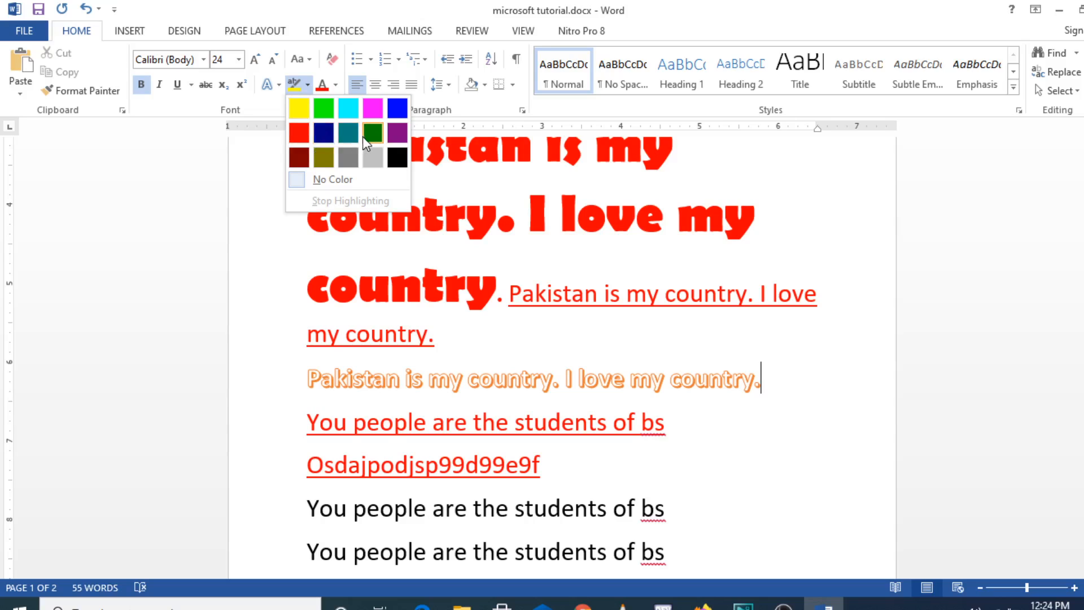
{"action": "key", "text": "Escape"}
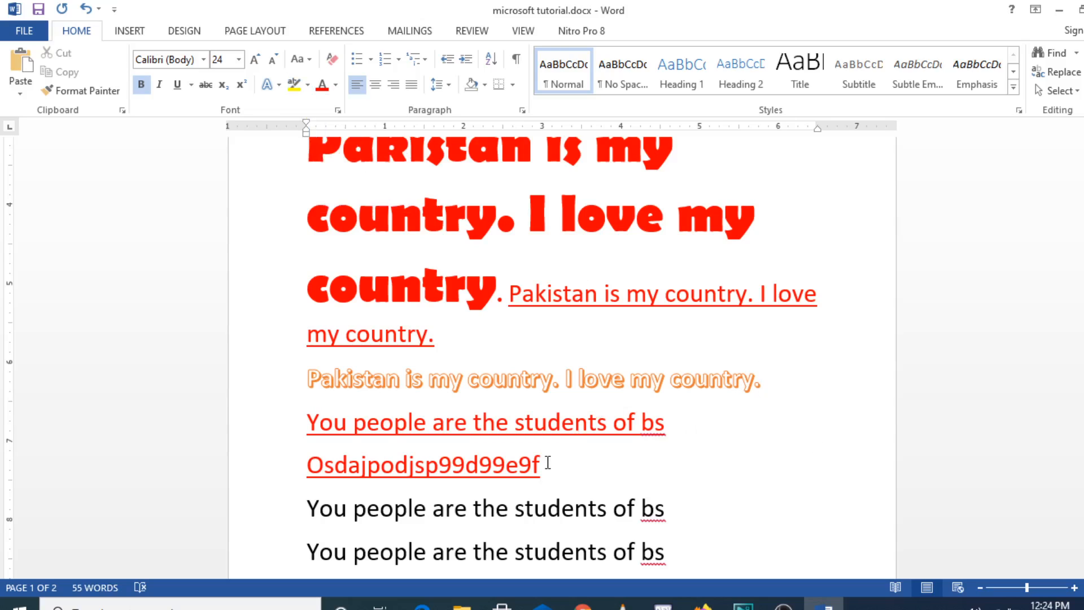
- Highlight the red underlined lines "You people are the students of bs" and "Osdajpodjsp99d99e9f" in yellow
{"action": "left_click_drag", "start_coordinate": [547, 460], "coordinate": [292, 418]}
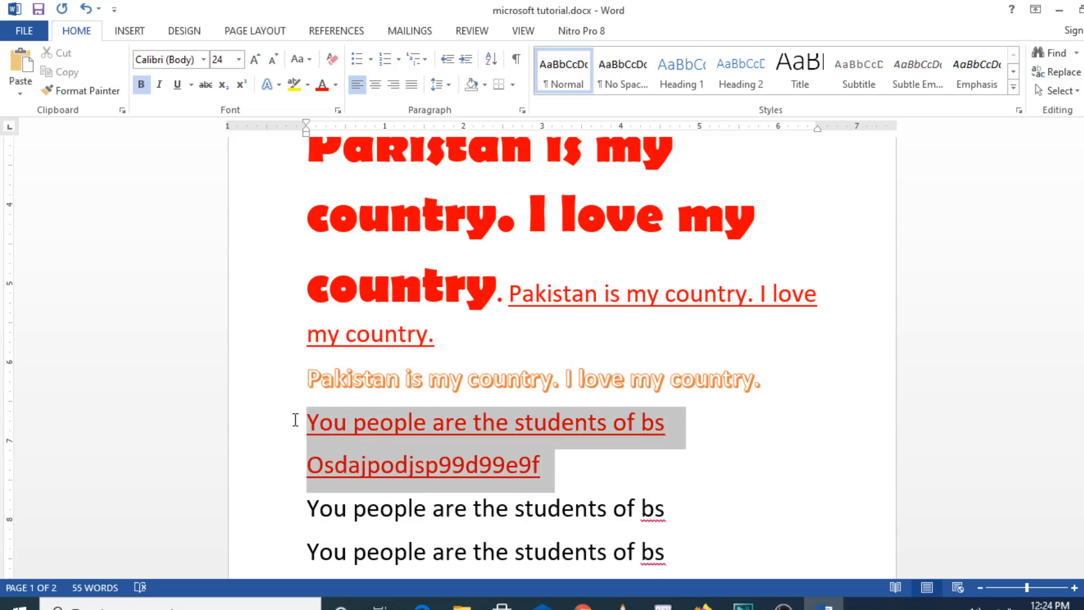
{"action": "left_click", "coordinate": [306, 85]}
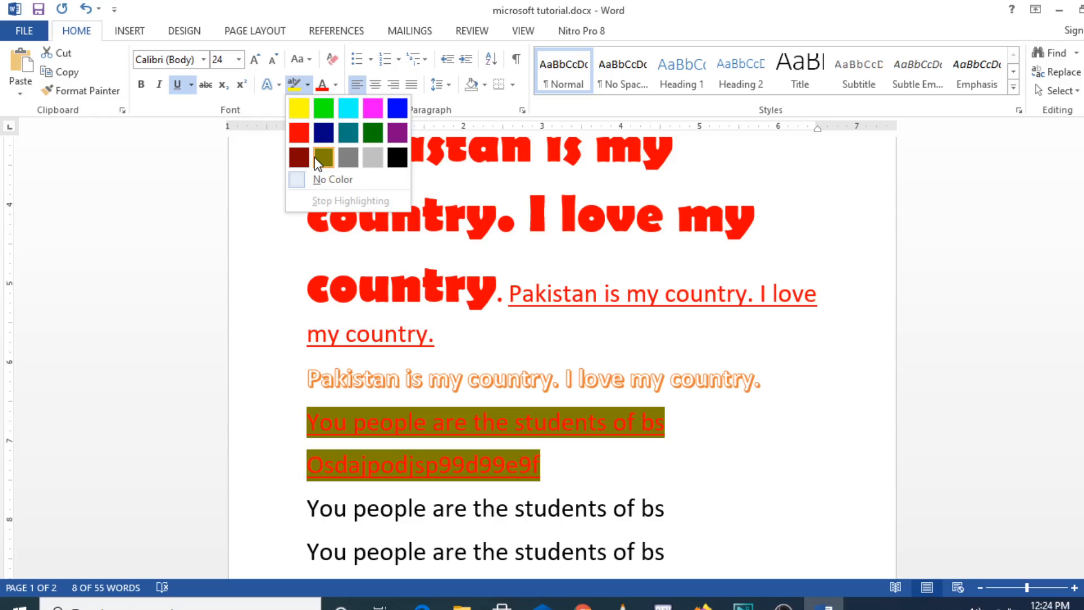
{"action": "left_click", "coordinate": [298, 107]}
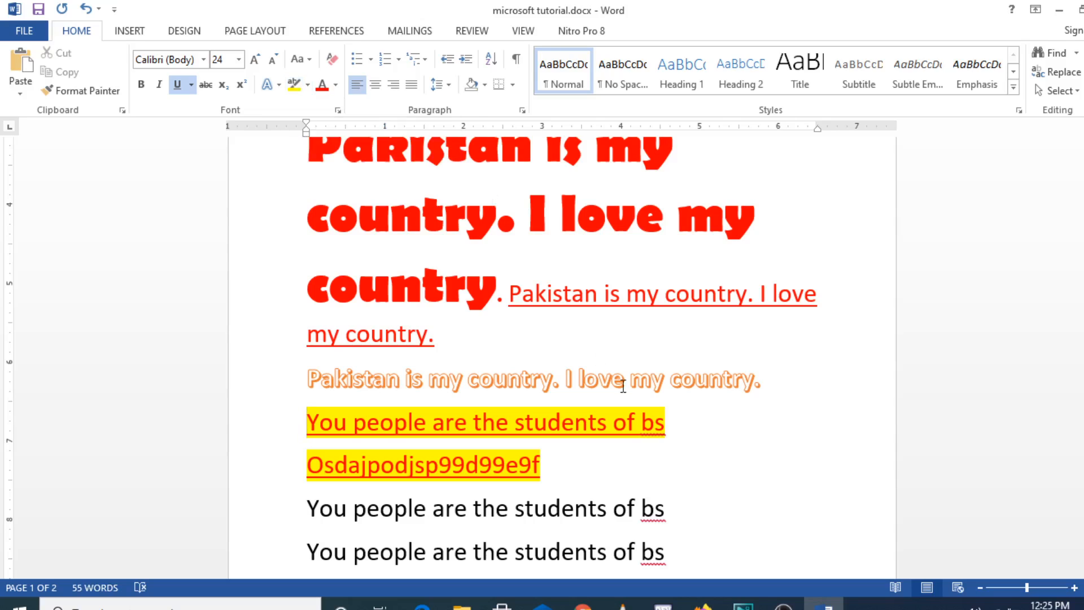
- Highlight the first plain black line "You people are the students of bs" in bright green
{"action": "left_click", "coordinate": [672, 508]}
{"action": "left_click_drag", "start_coordinate": [670, 512], "coordinate": [308, 512]}
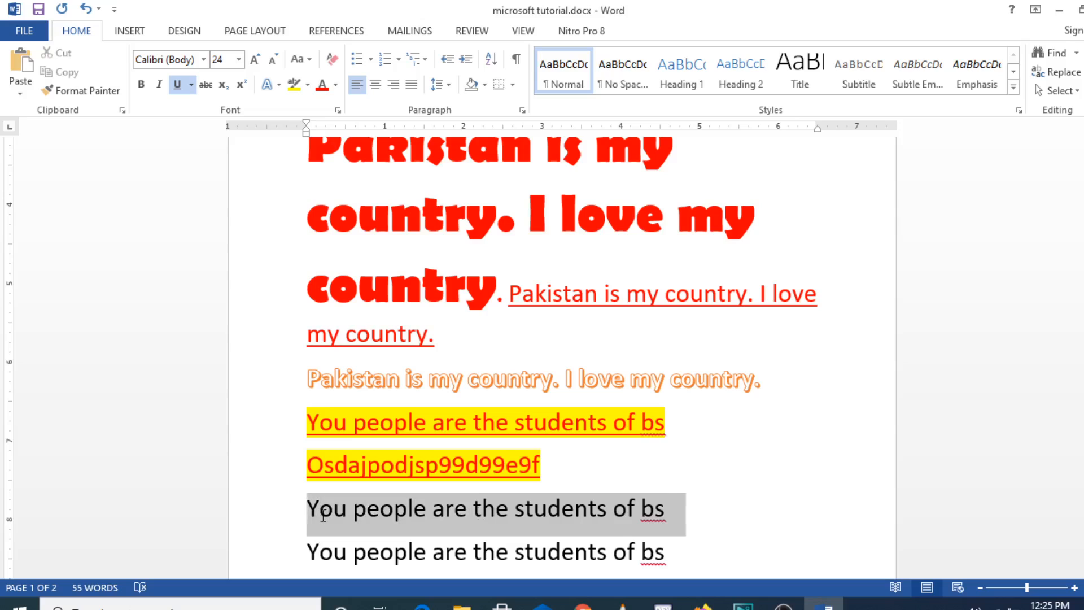
{"action": "left_click", "coordinate": [308, 85]}
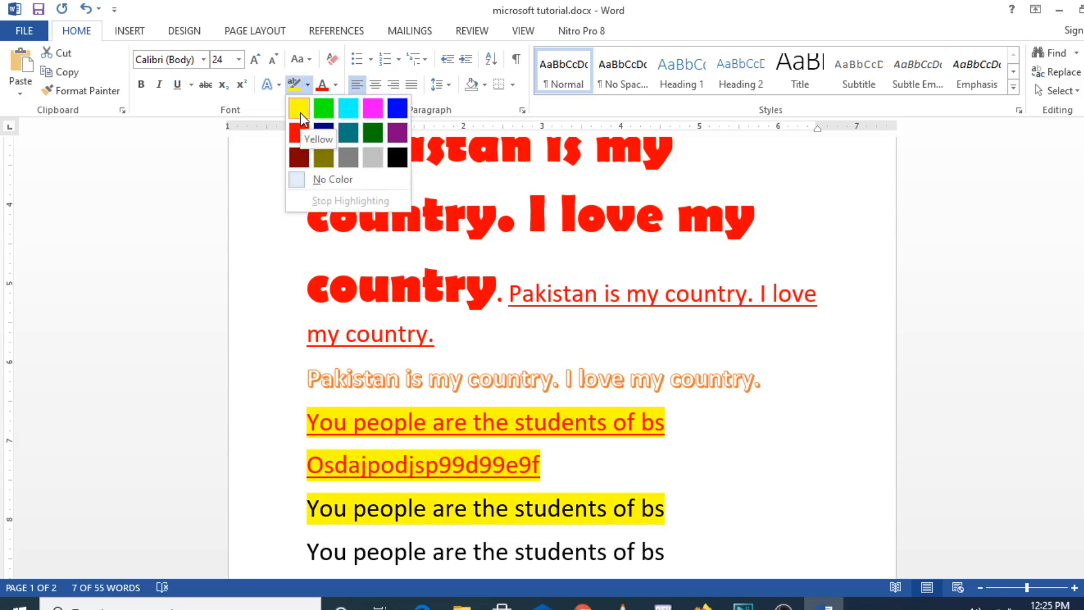
{"action": "left_click", "coordinate": [319, 112]}
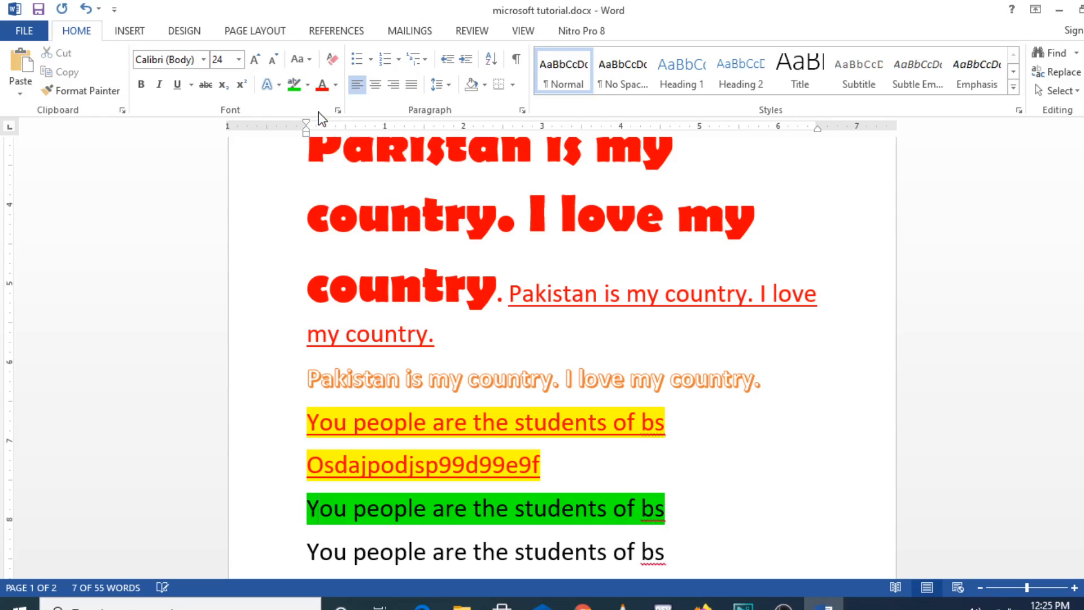
{"action": "left_click", "coordinate": [672, 326]}
- Set the font colour of the orange outlined line "Pakistan is my country. I love my country." to dark blue
{"action": "left_click", "coordinate": [336, 84]}
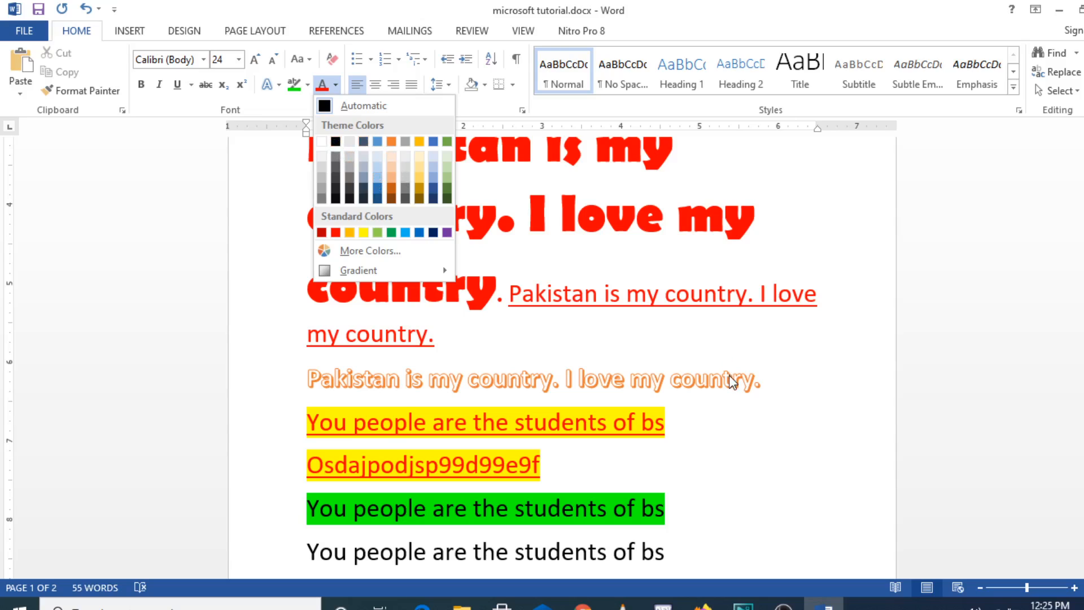
{"action": "left_click", "coordinate": [743, 432]}
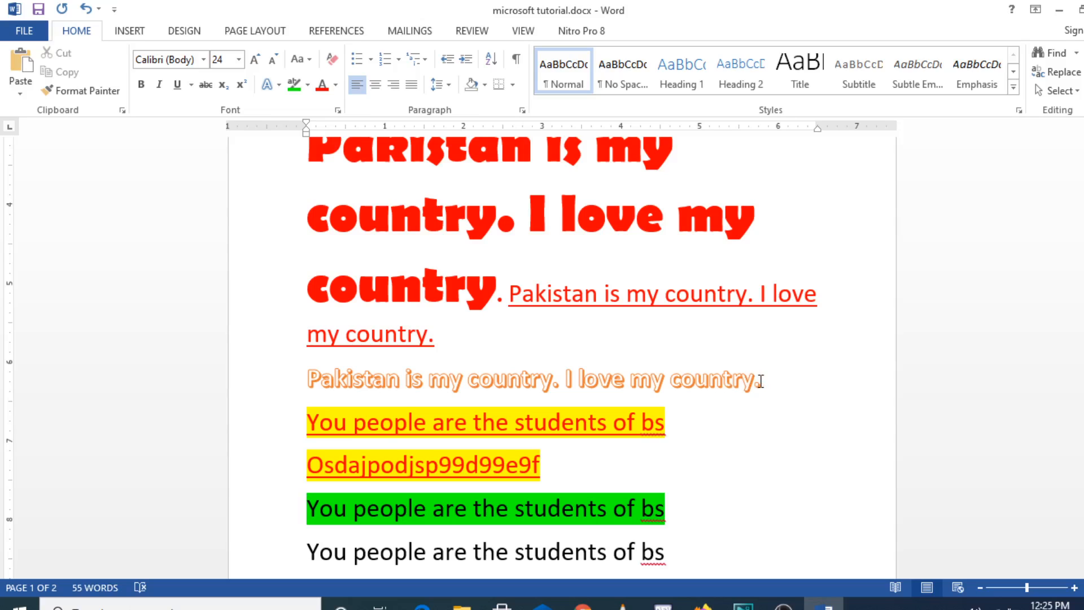
{"action": "left_click_drag", "start_coordinate": [761, 381], "coordinate": [308, 384]}
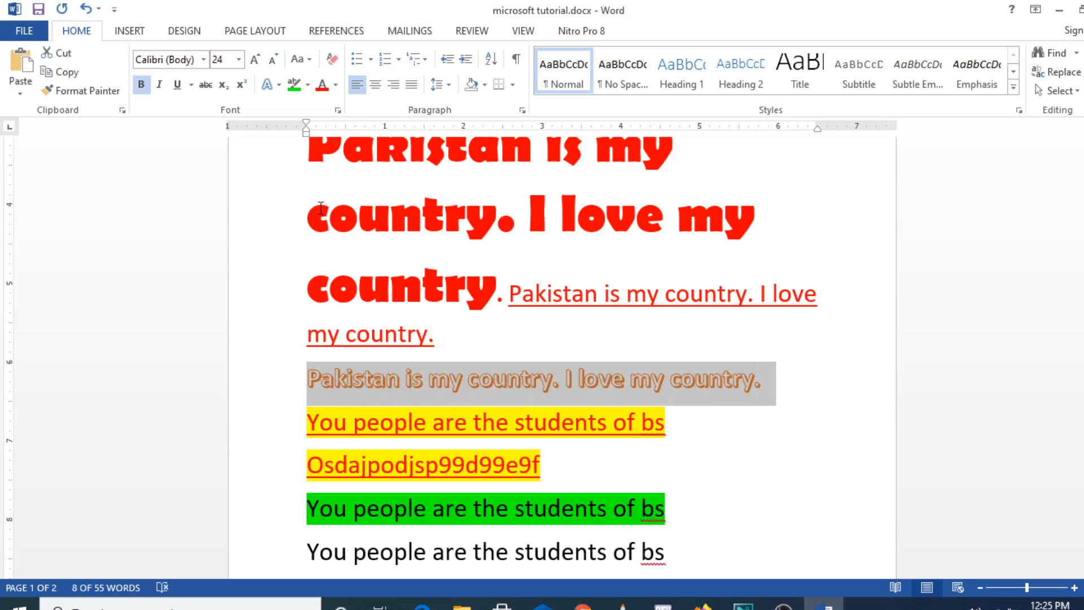
{"action": "left_click", "coordinate": [336, 88]}
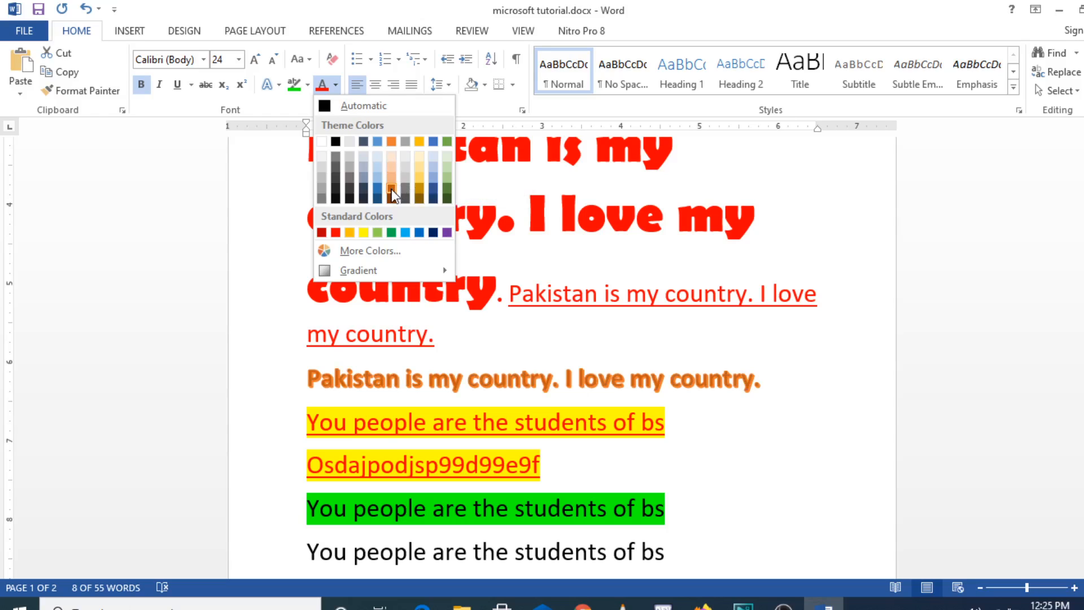
{"action": "left_click", "coordinate": [434, 233]}
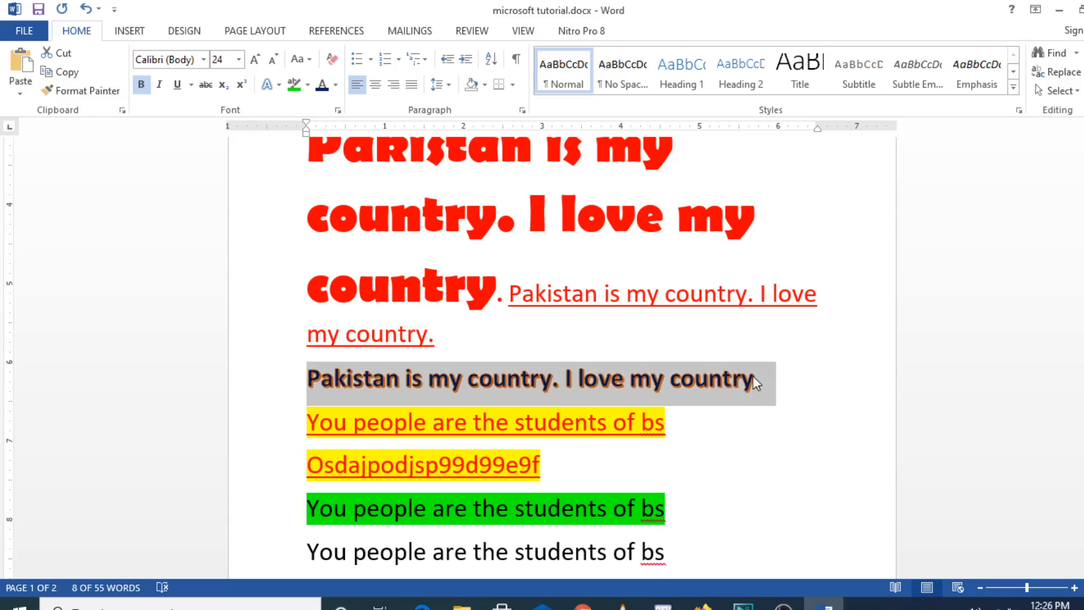
{"action": "left_click", "coordinate": [800, 404]}
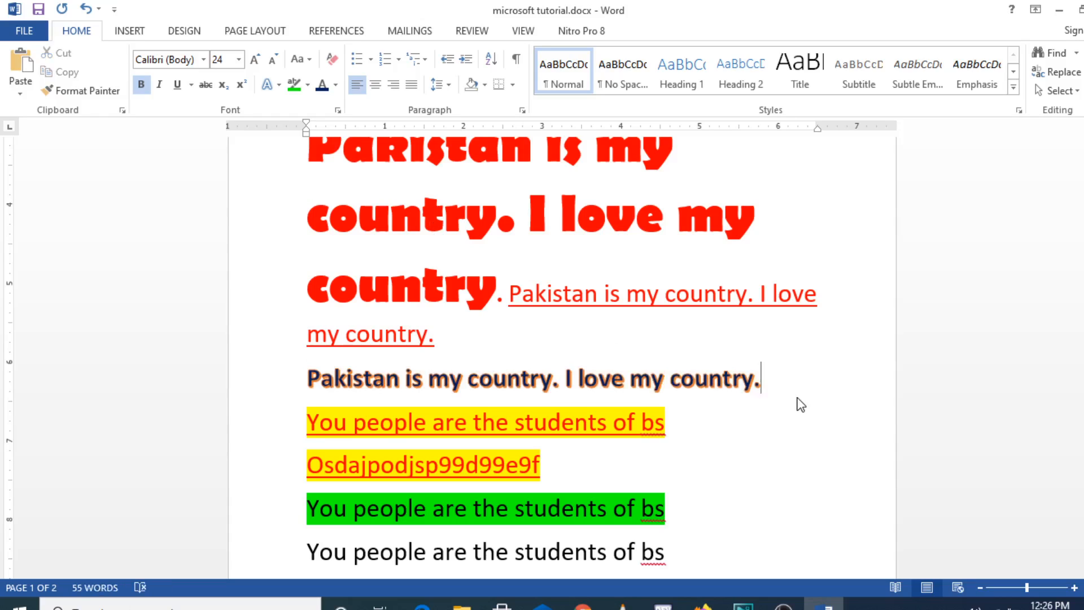
- Look over the formatted sample lines, from the second page back up to the large black text
{"action": "key", "text": "Down"}
{"action": "key", "text": "Down"}
{"action": "key", "text": "Down"}
{"action": "key", "text": "Down"}
{"action": "key", "text": "Down"}
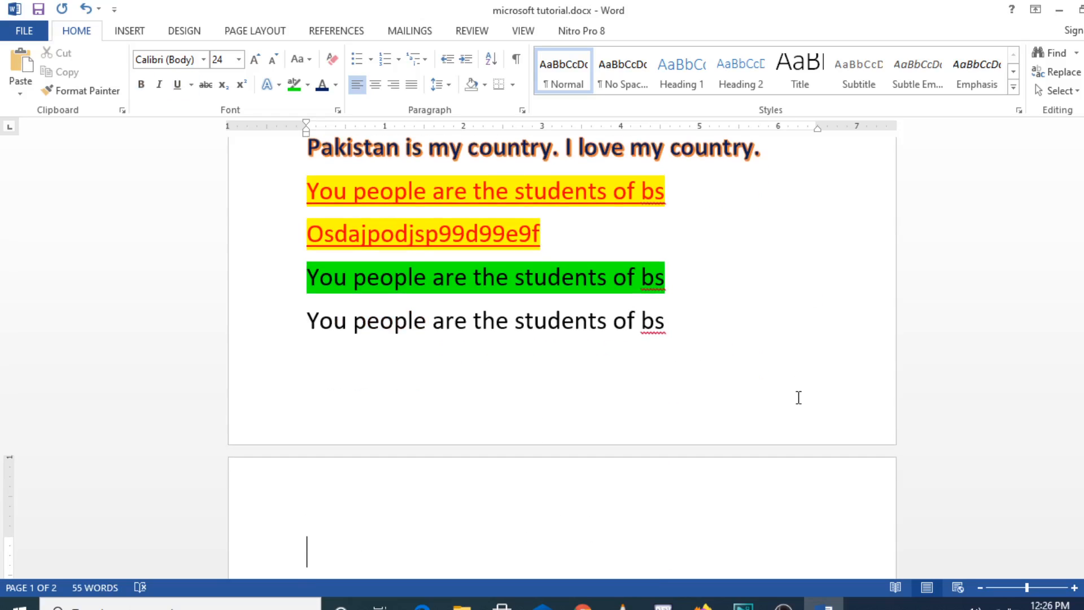
{"action": "key", "text": "Up"}
{"action": "key", "text": "Up"}
{"action": "key", "text": "Up"}
{"action": "key", "text": "Up"}
{"action": "key", "text": "Up"}
{"action": "key", "text": "Up"}
{"action": "key", "text": "Up"}
{"action": "key", "text": "Up"}
{"action": "key", "text": "Up"}
{"action": "key", "text": "Up"}
{"action": "key", "text": "Up"}
{"action": "key", "text": "Up"}
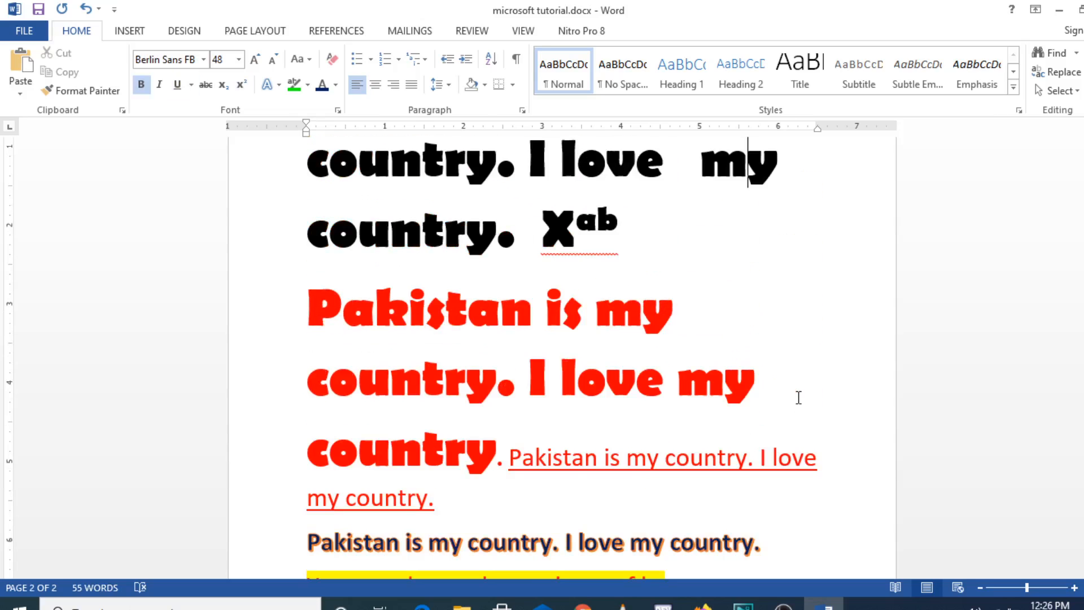
{"action": "key", "text": "Down"}
{"action": "key", "text": "Down"}
{"action": "key", "text": "Down"}
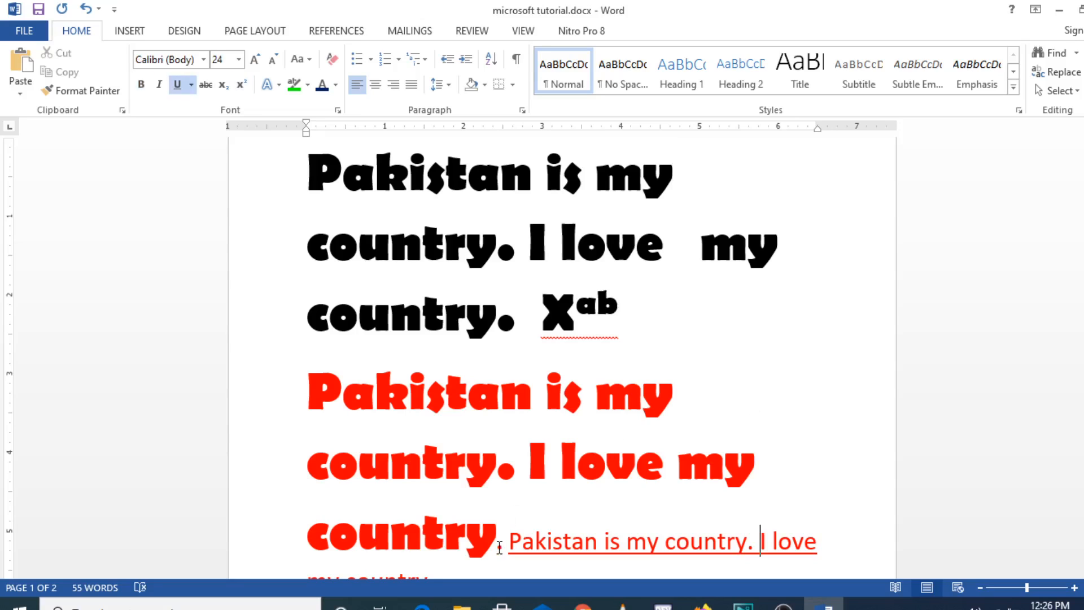
- Copy the large red text's formatting onto the last plain black line "You people are the students of bs", and undo it
{"action": "left_click_drag", "start_coordinate": [497, 543], "coordinate": [328, 479]}
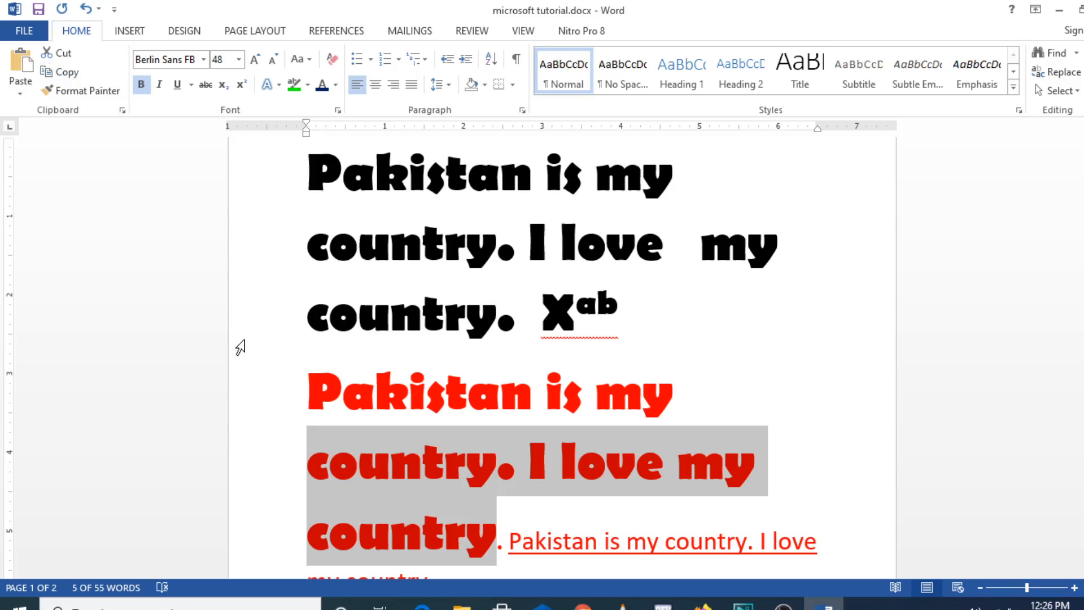
{"action": "left_click_drag", "start_coordinate": [1083, 231], "coordinate": [1083, 349]}
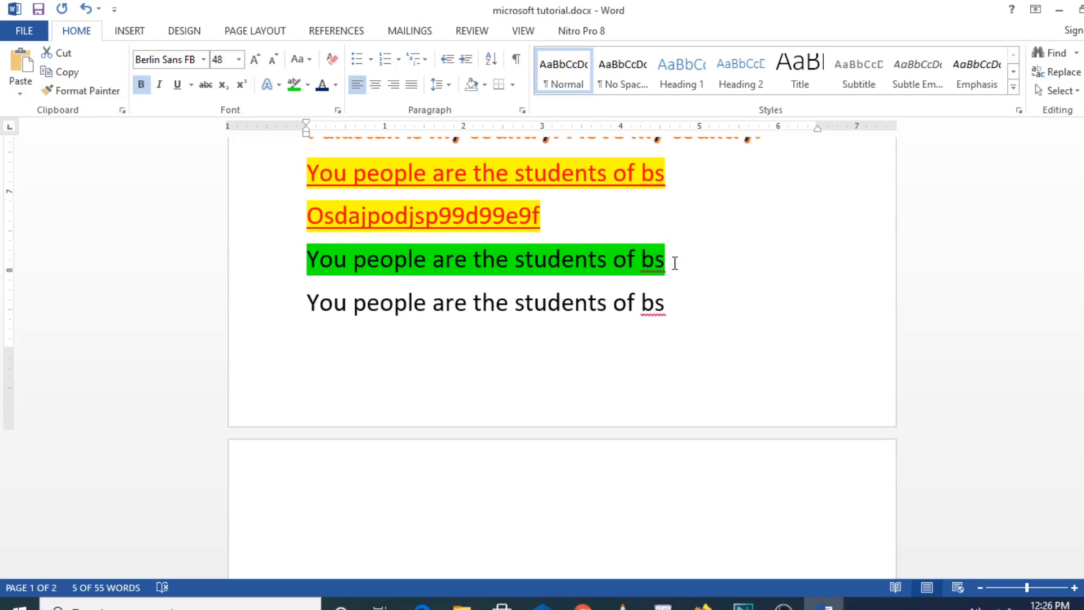
{"action": "left_click_drag", "start_coordinate": [667, 299], "coordinate": [334, 292]}
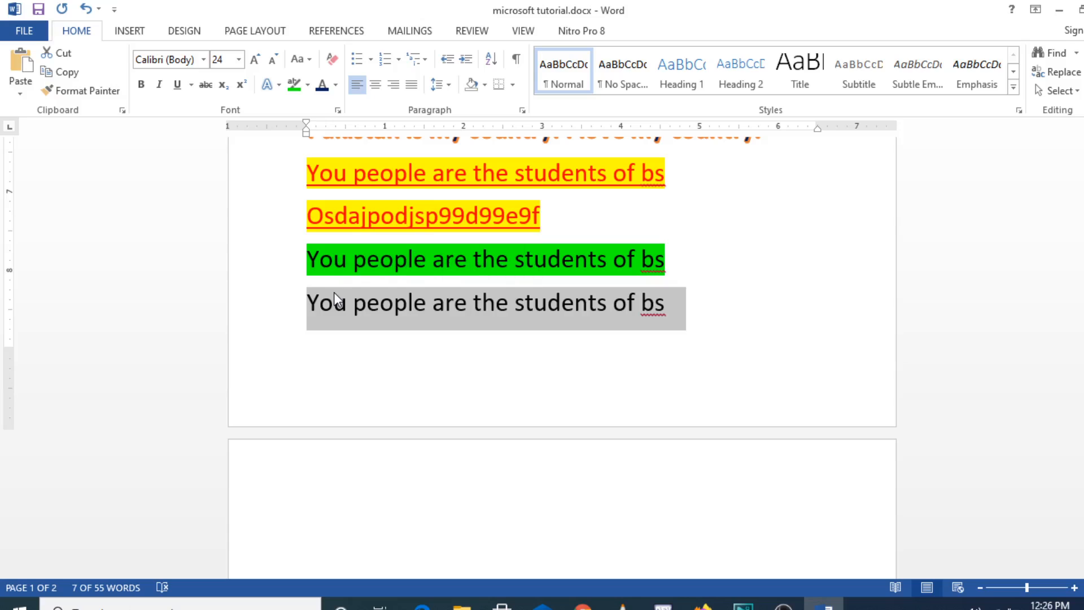
{"action": "key", "text": "ctrl+z"}
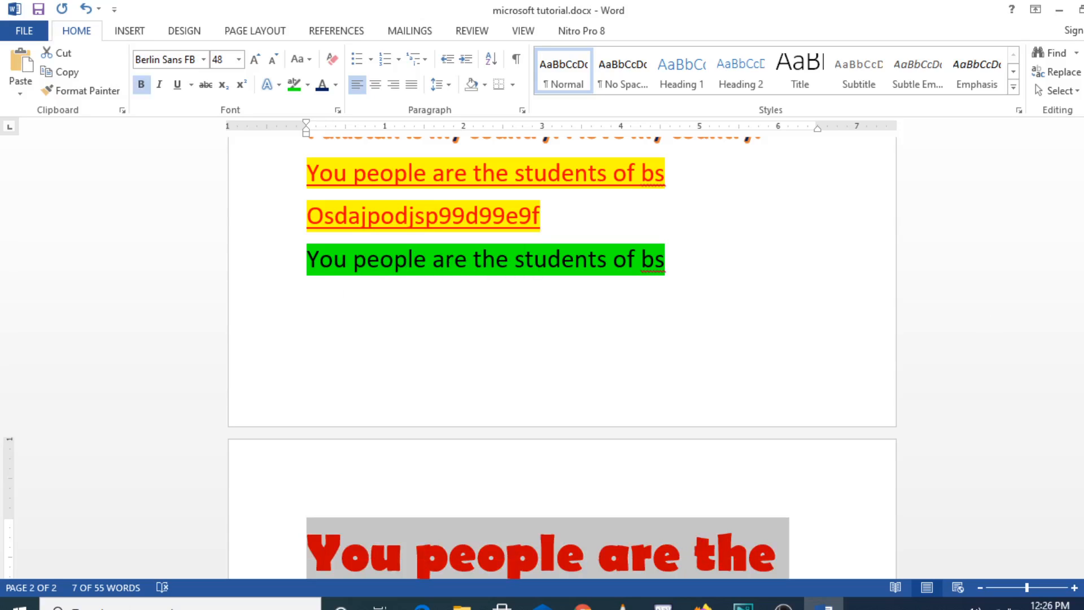
{"action": "scroll", "coordinate": [563, 367], "scroll_direction": "down", "scroll_amount": 4}
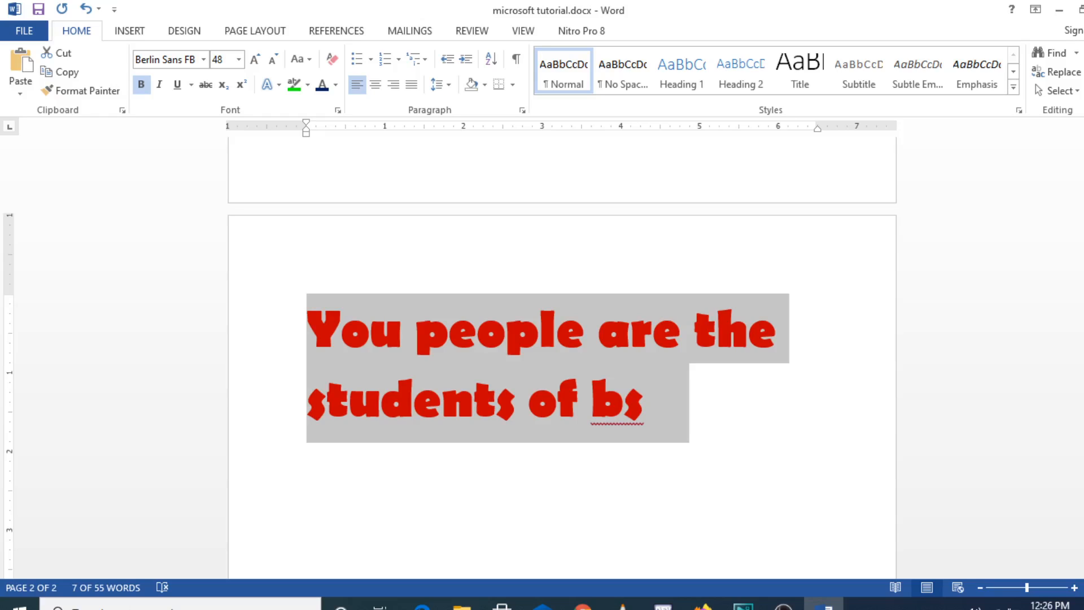
{"action": "key", "text": "ctrl+z"}
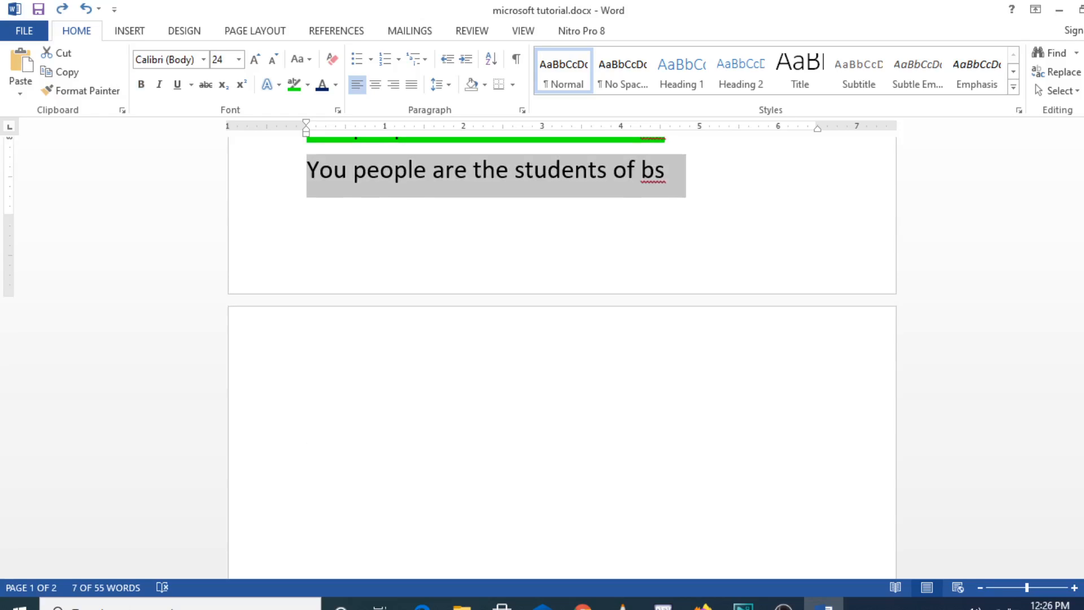
- Clear all formatting from the large black "Pakistan is my country. I love my country." before the X with superscript ab, and undo it
{"action": "left_click_drag", "start_coordinate": [1083, 325], "coordinate": [1077, 186]}
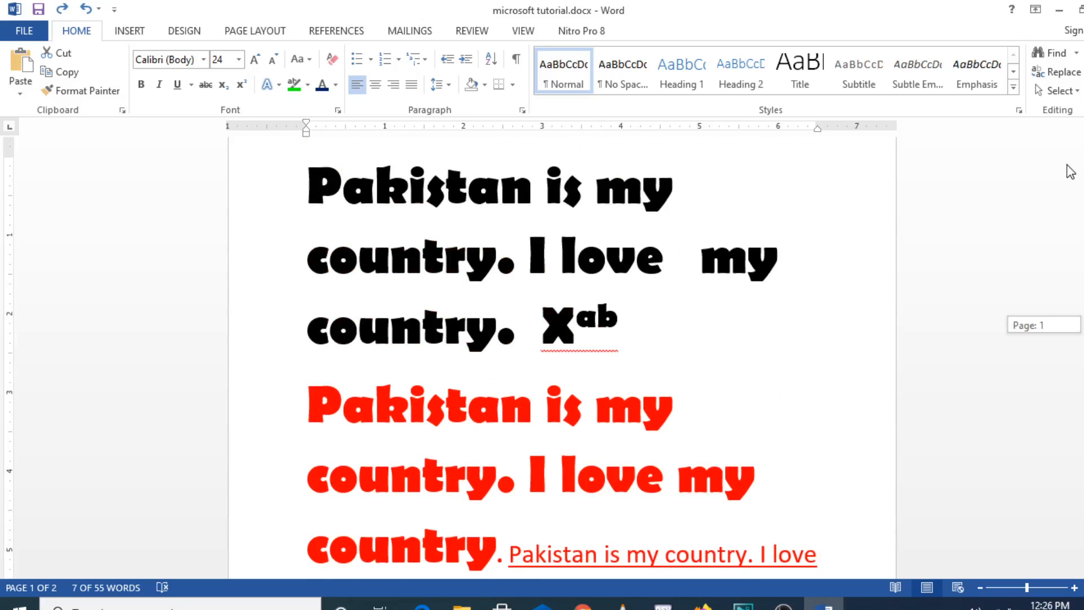
{"action": "scroll", "coordinate": [1070, 172], "scroll_direction": "up", "scroll_amount": 1}
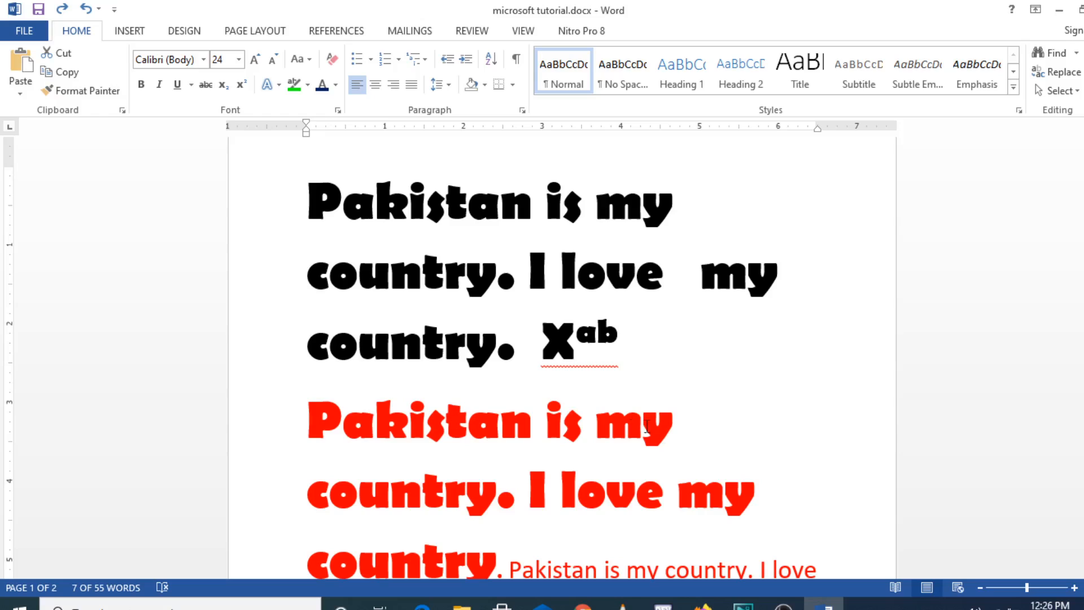
{"action": "left_click_drag", "start_coordinate": [518, 351], "coordinate": [298, 220]}
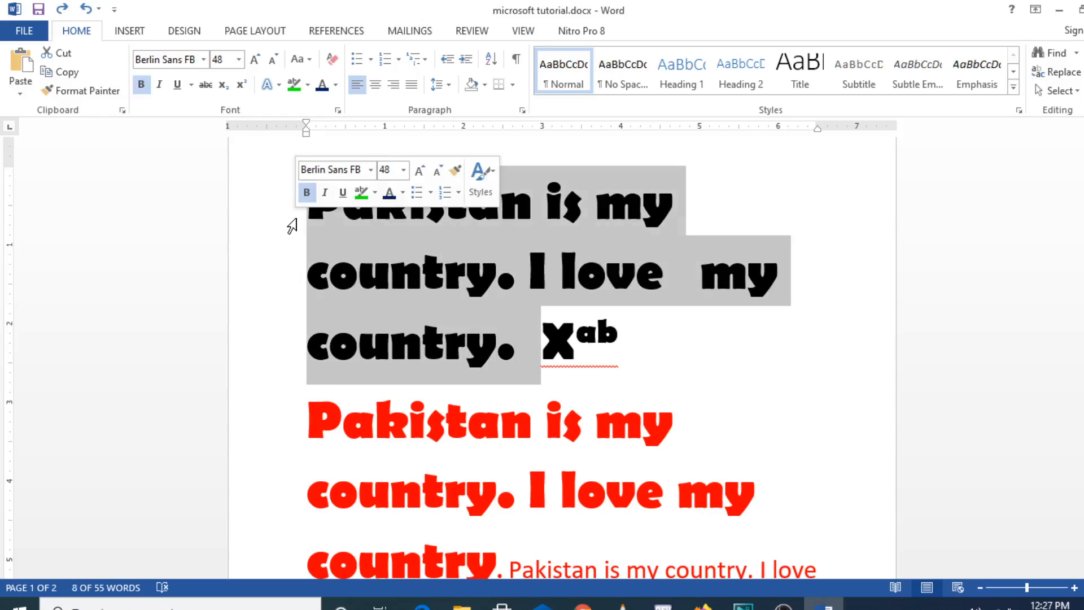
{"action": "left_click", "coordinate": [333, 59]}
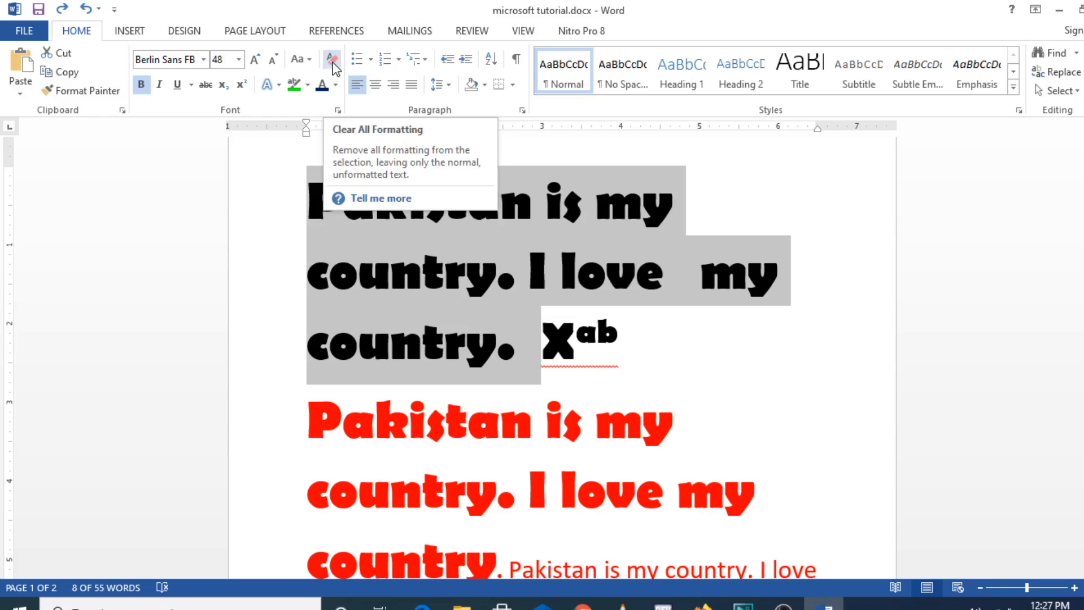
{"action": "left_click", "coordinate": [334, 66]}
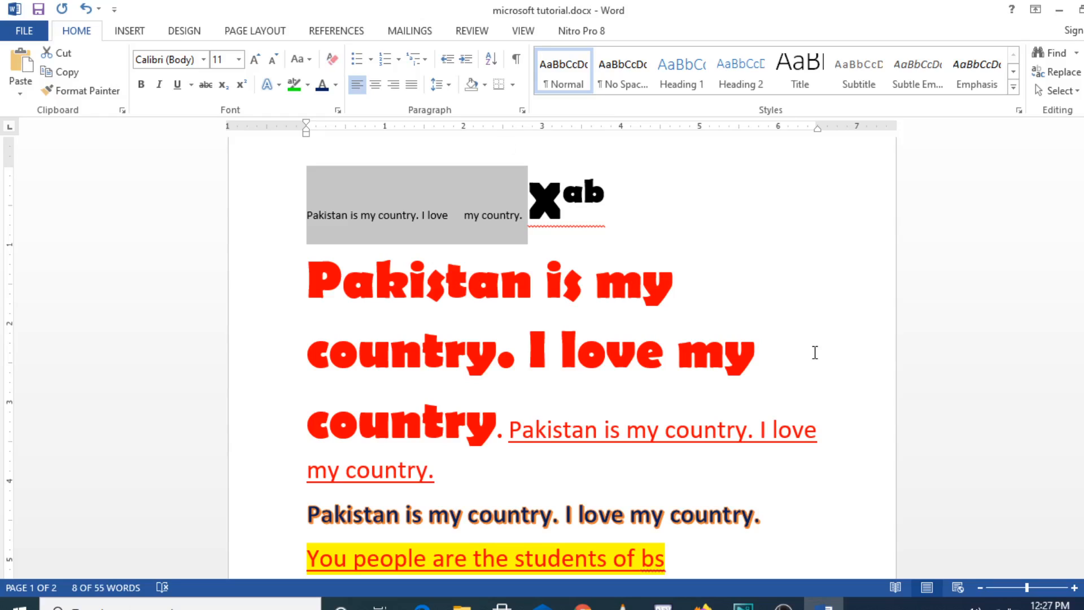
{"action": "key", "text": "ctrl+z"}
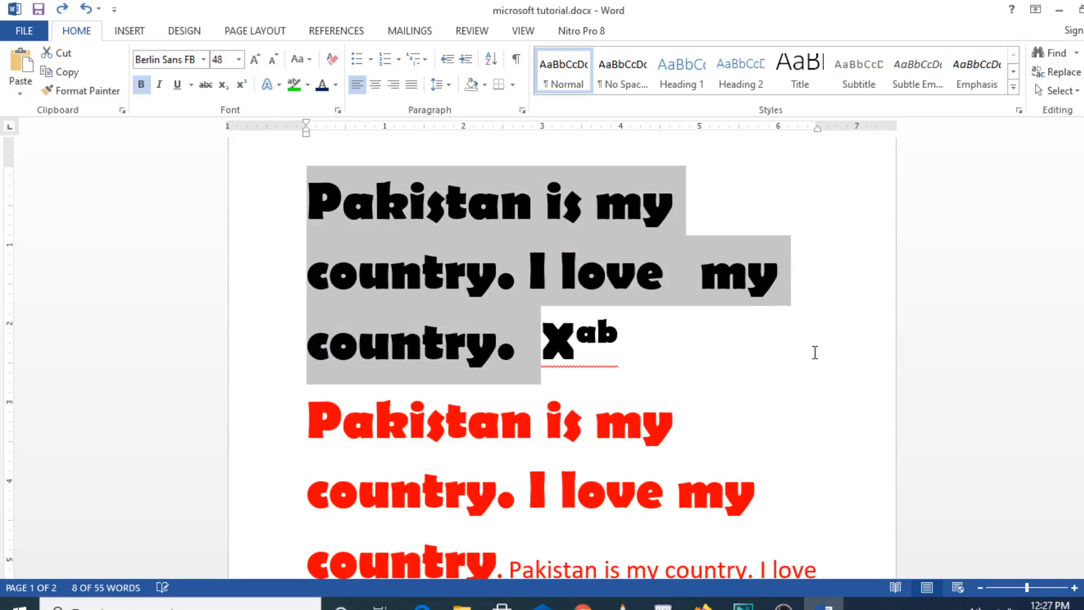